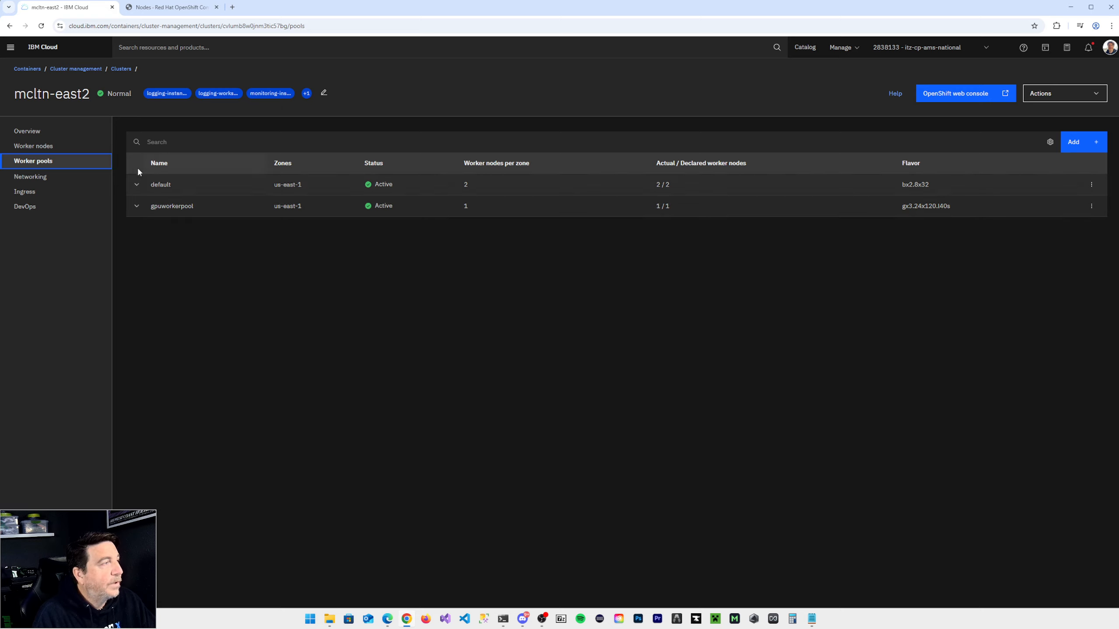
Step: Review the install options of the Red Hat OpenShift AI add-on from the cluster overview, and close them without installing
click(42, 131)
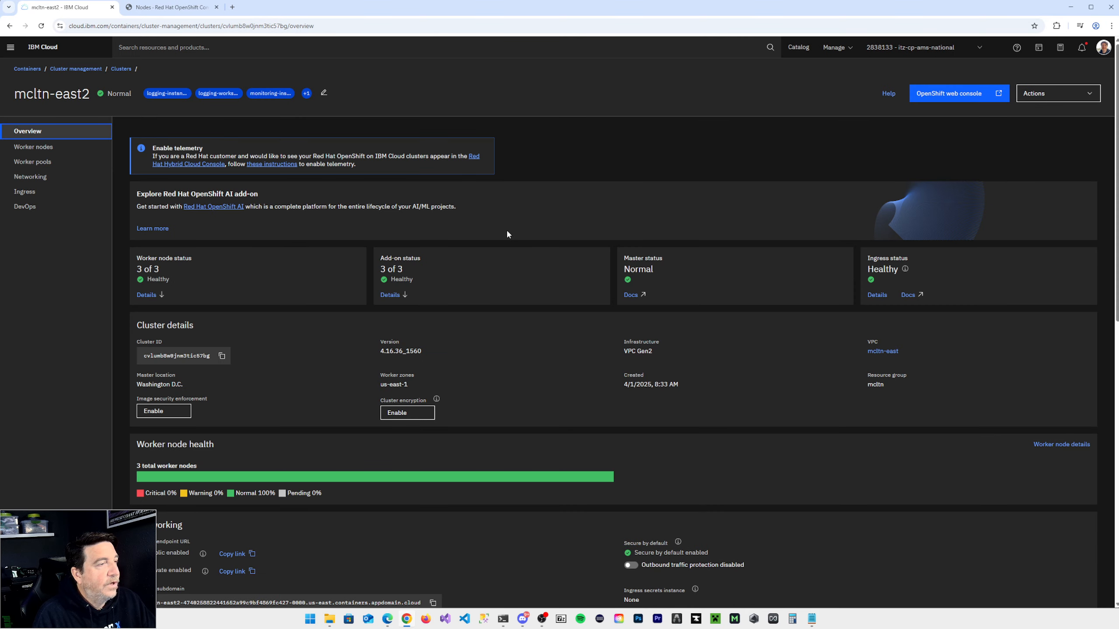
scroll(555, 257, down, 10)
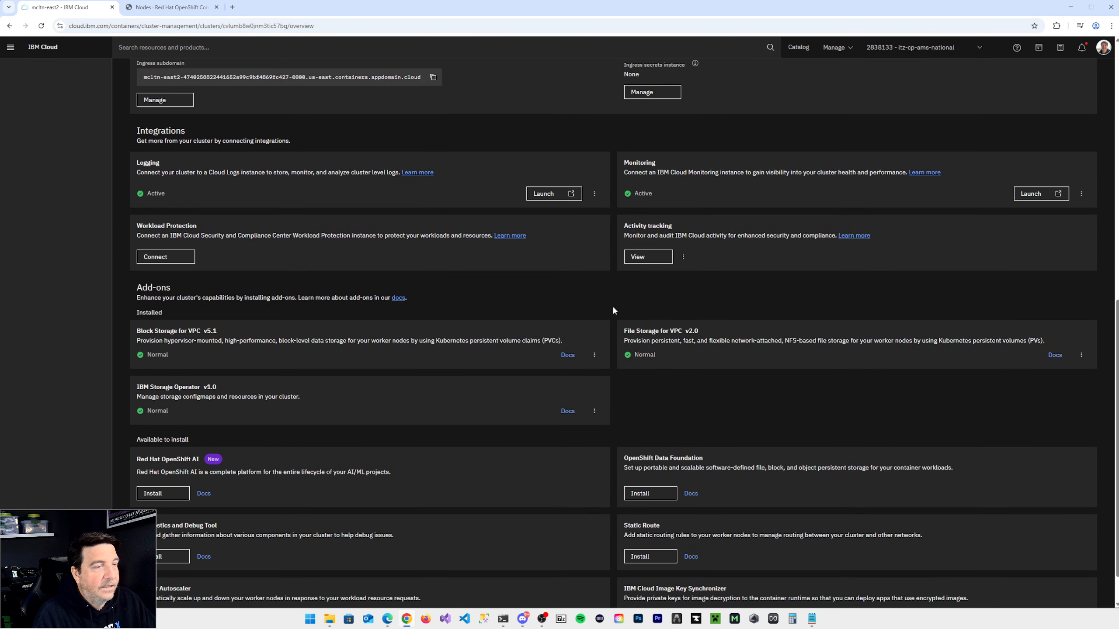
scroll(613, 311, down, 1)
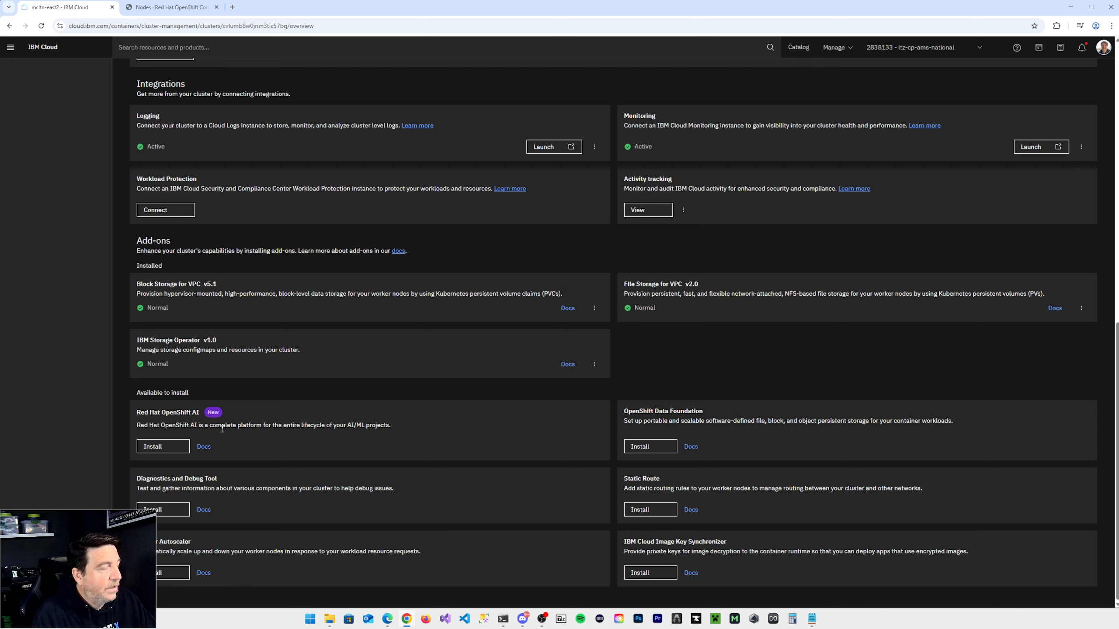
click(167, 449)
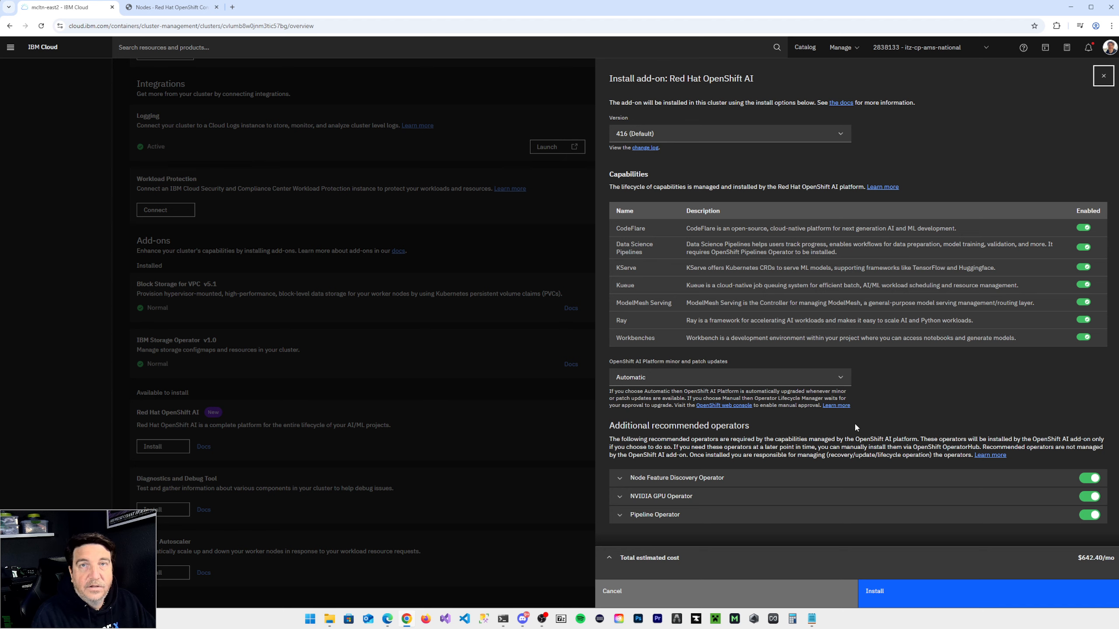
click(766, 594)
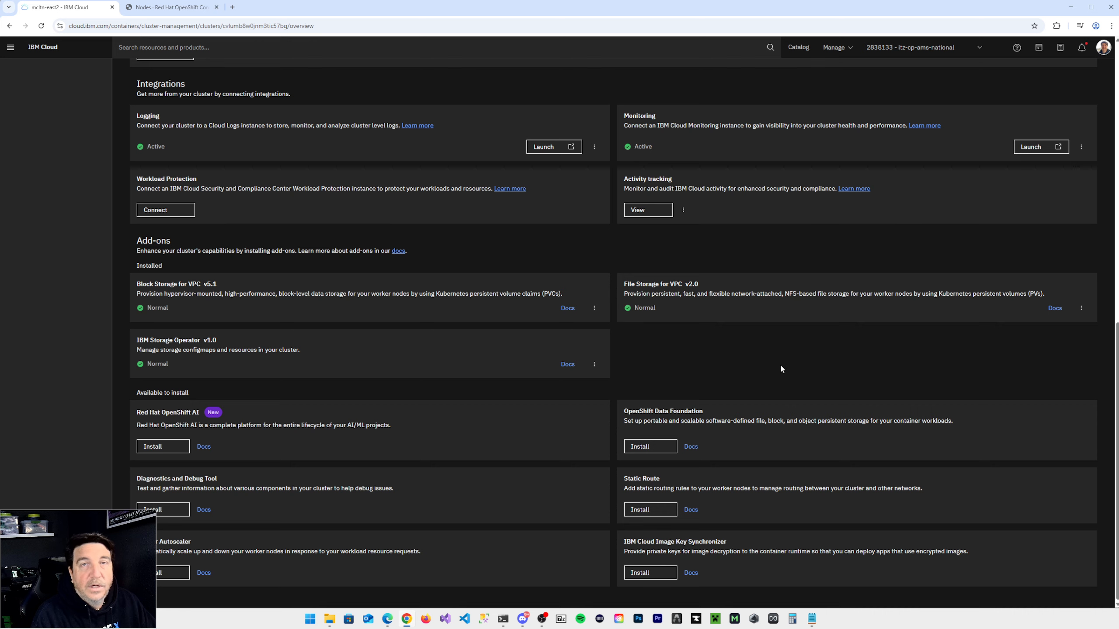
scroll(781, 369, up, 15)
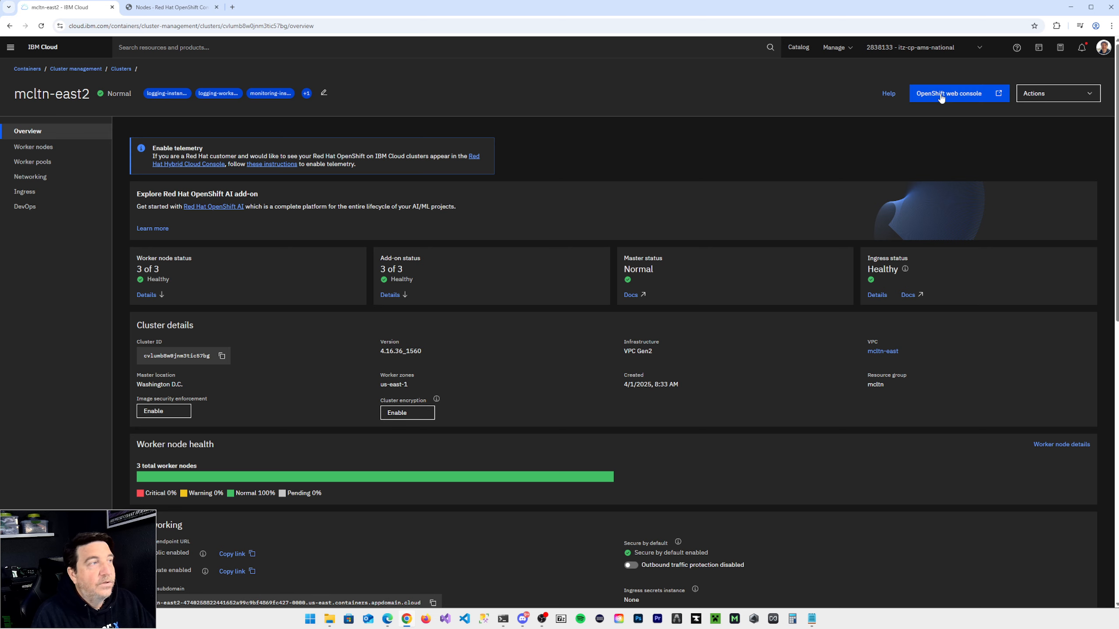
Step: Switch to the OpenShift web console, search OperatorHub for "authorino" and open the details of the Red Hat - Authorino Operator
click(186, 10)
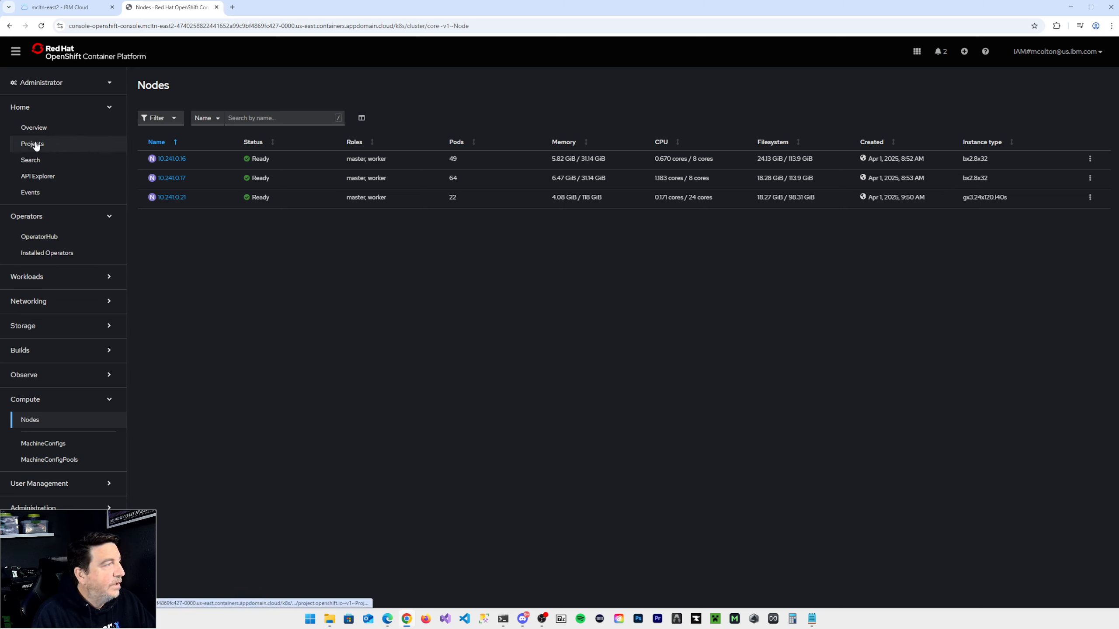
click(48, 238)
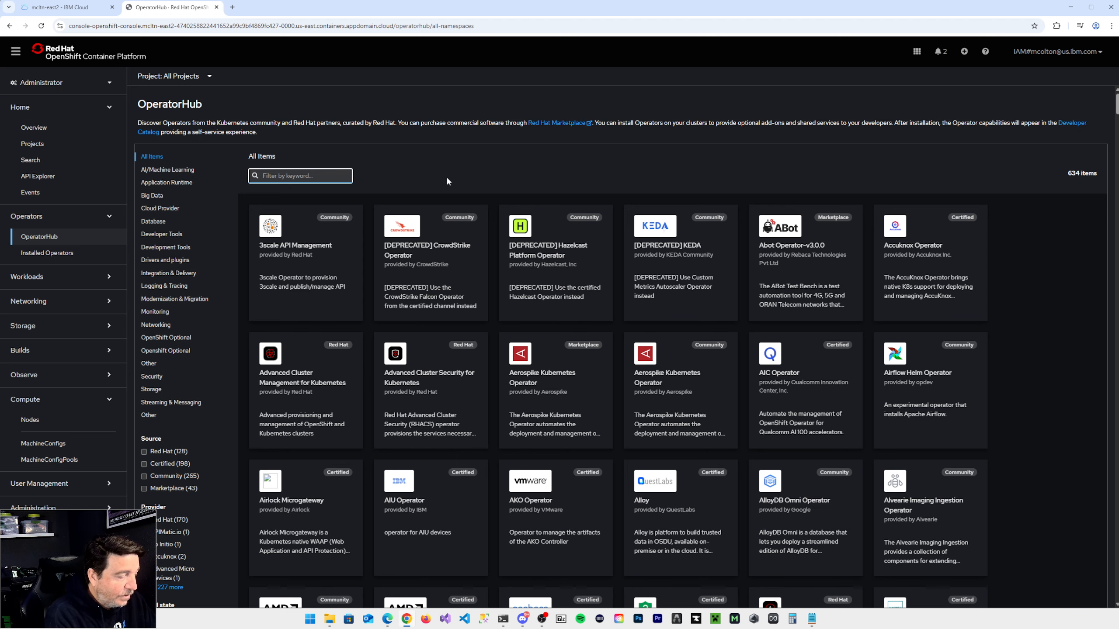
text(authorino)
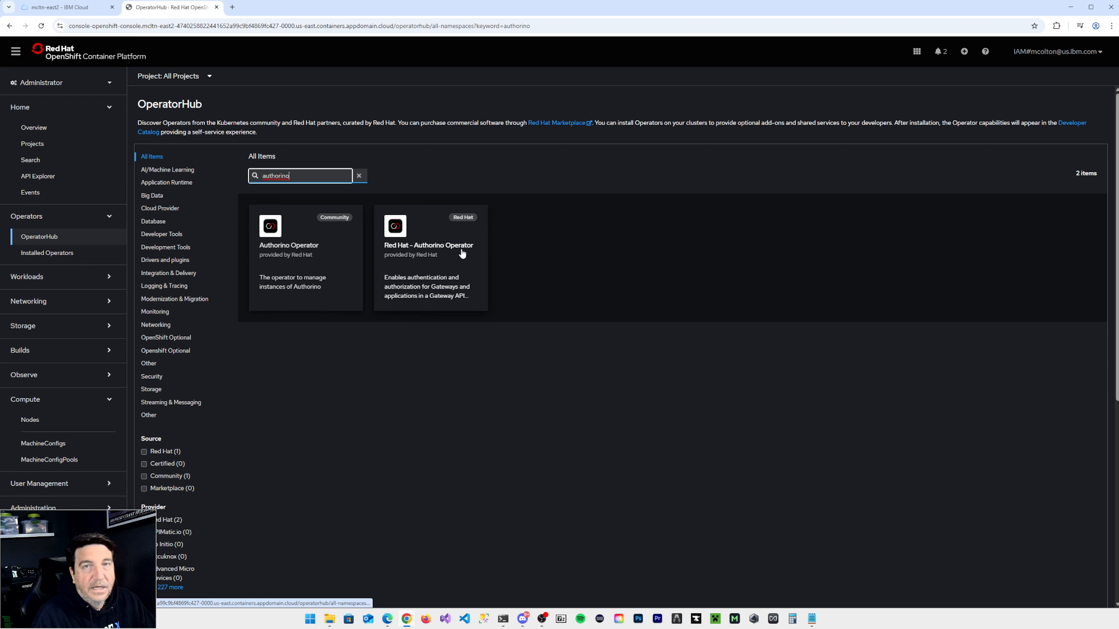
click(432, 246)
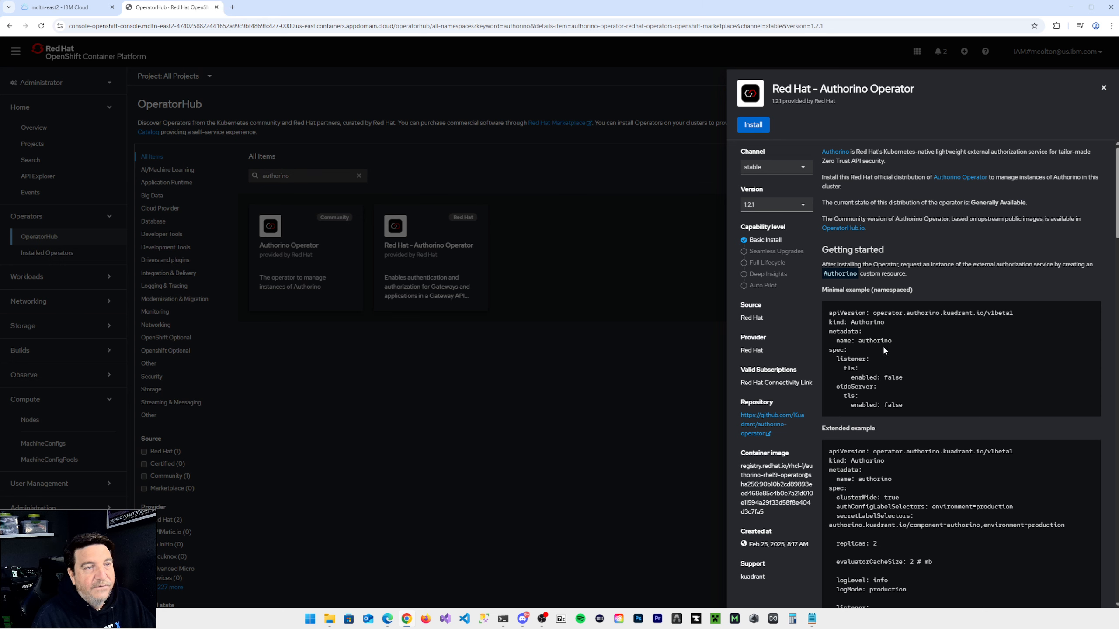
Step: Review the operator's description and install version 1.2.1 from the stable channel in the openshift-operators namespace with automatic updates
scroll(885, 352, down, 5)
scroll(884, 352, down, 6)
scroll(890, 357, up, 12)
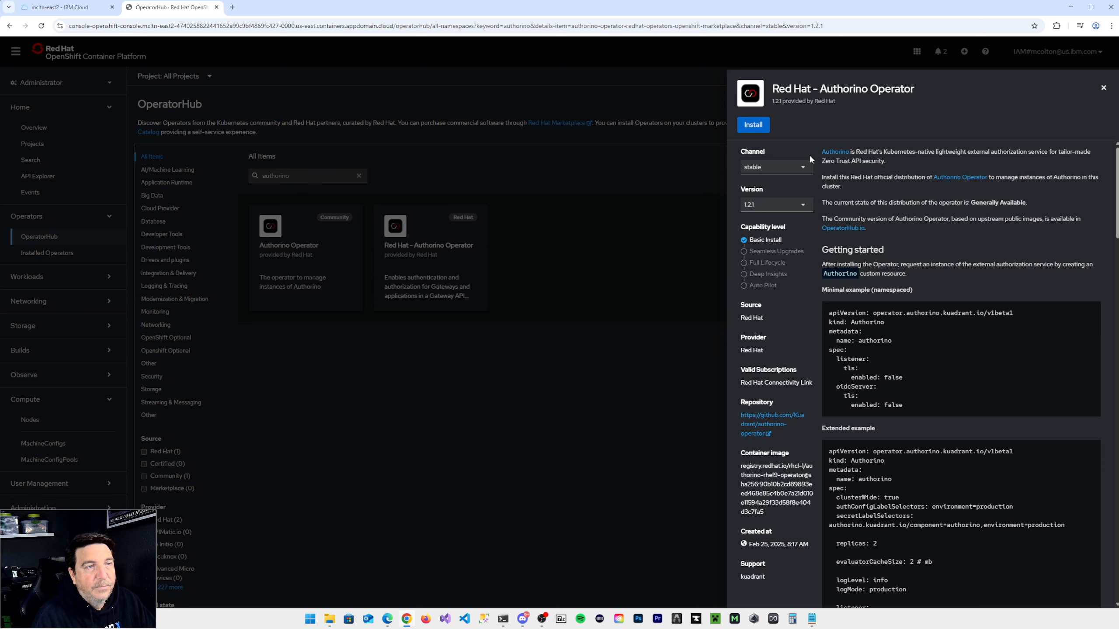
click(754, 126)
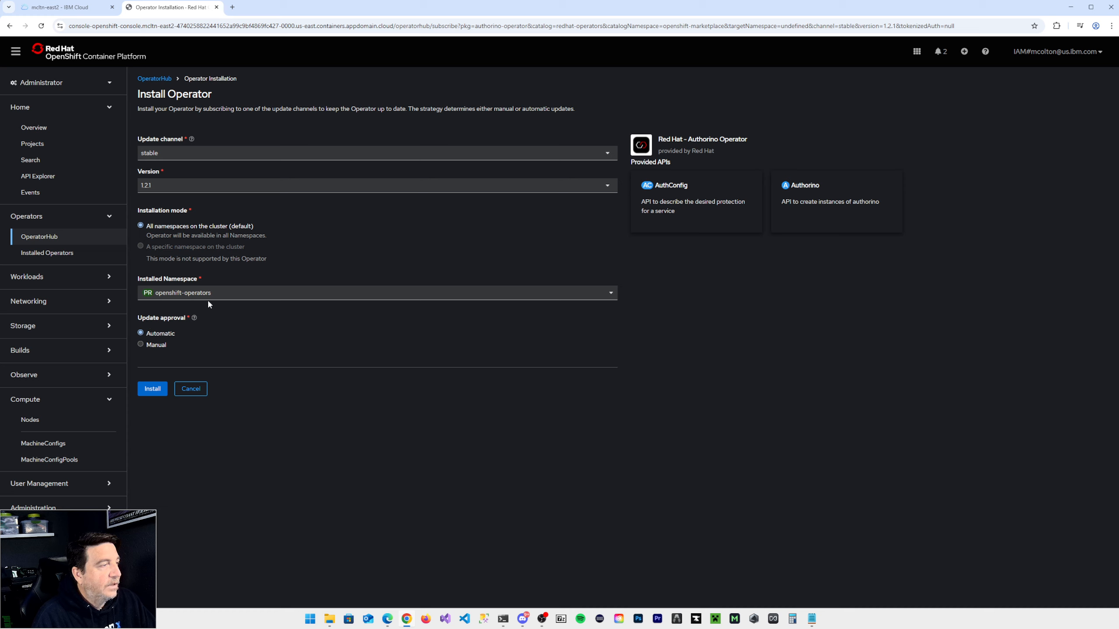
click(153, 390)
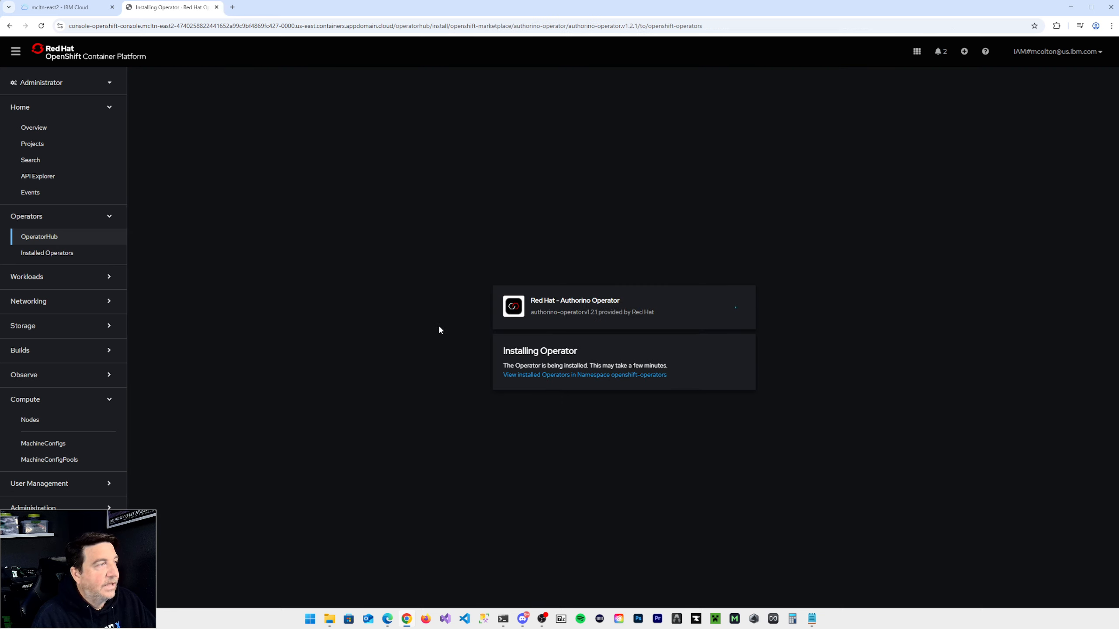
Step: Find Red Hat OpenShift Serverless in OperatorHub and install version 1.35.0 with the stable channel and recommended openshift-serverless namespace
click(56, 238)
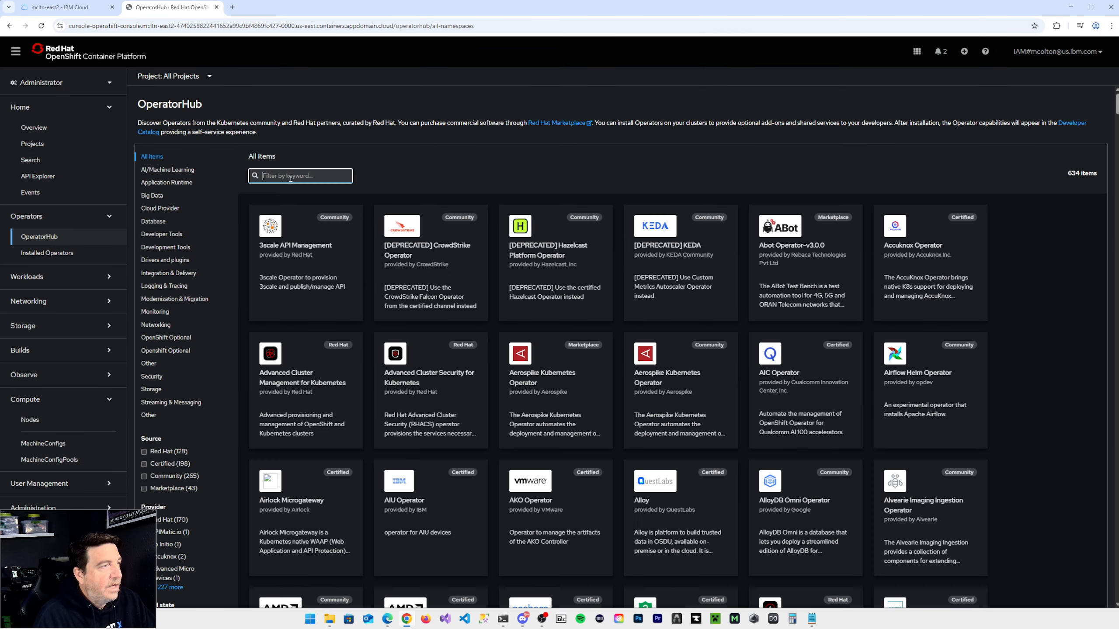
text(serverl)
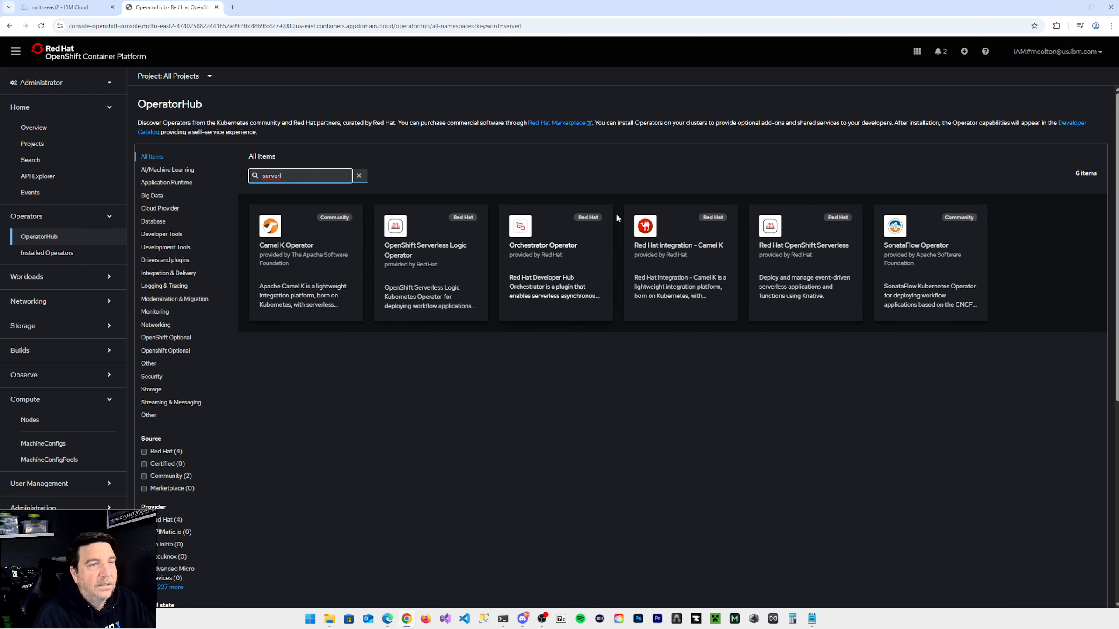
click(798, 250)
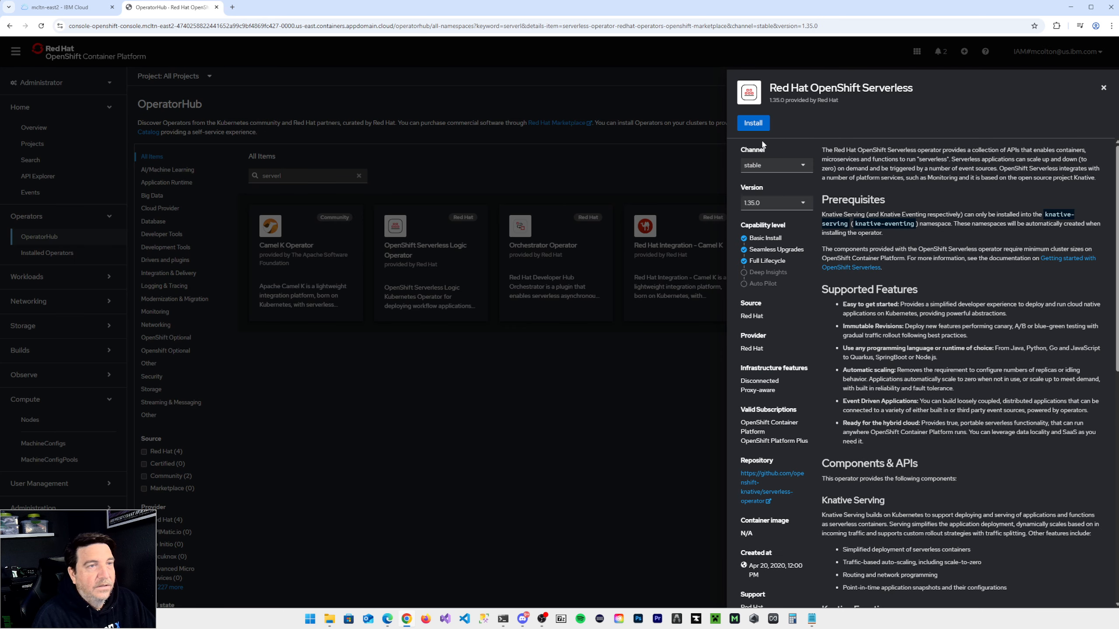
scroll(876, 399, down, 10)
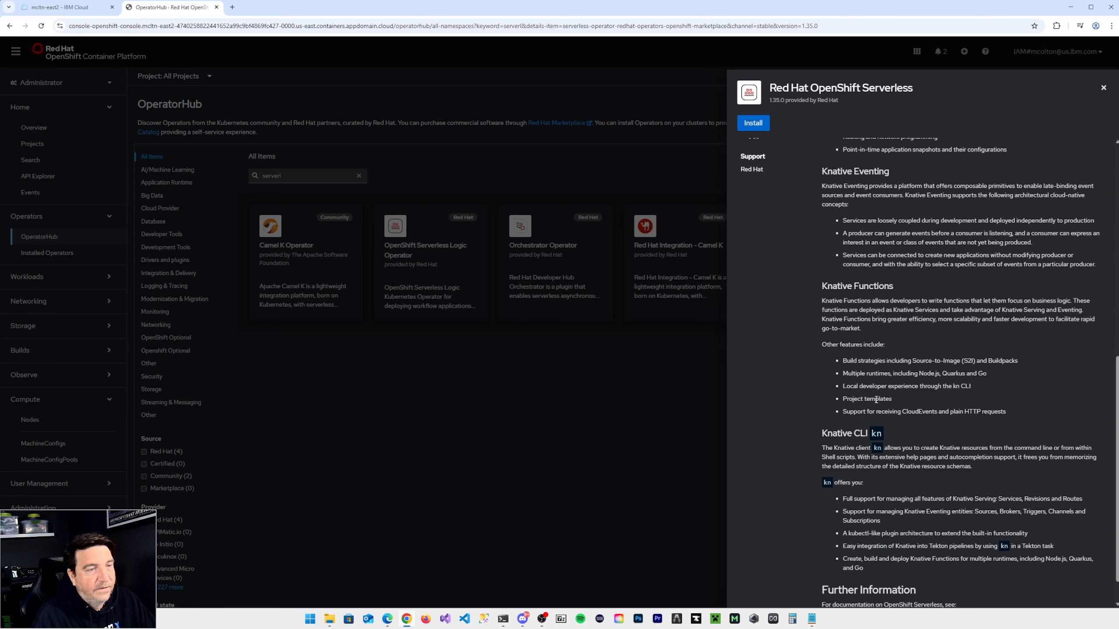
scroll(877, 397, up, 10)
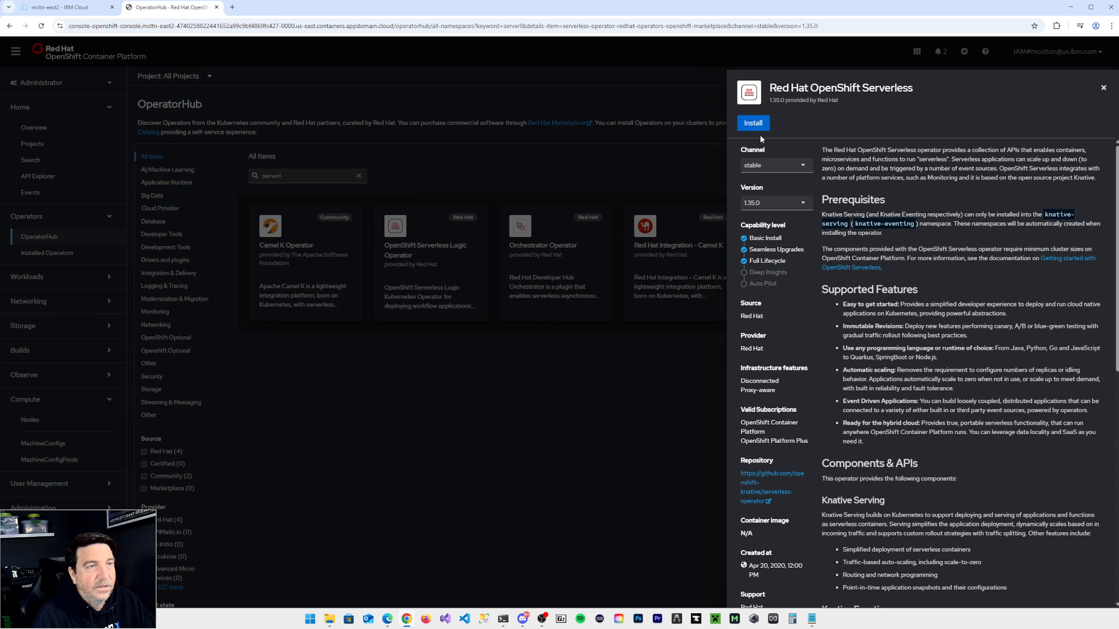
click(754, 123)
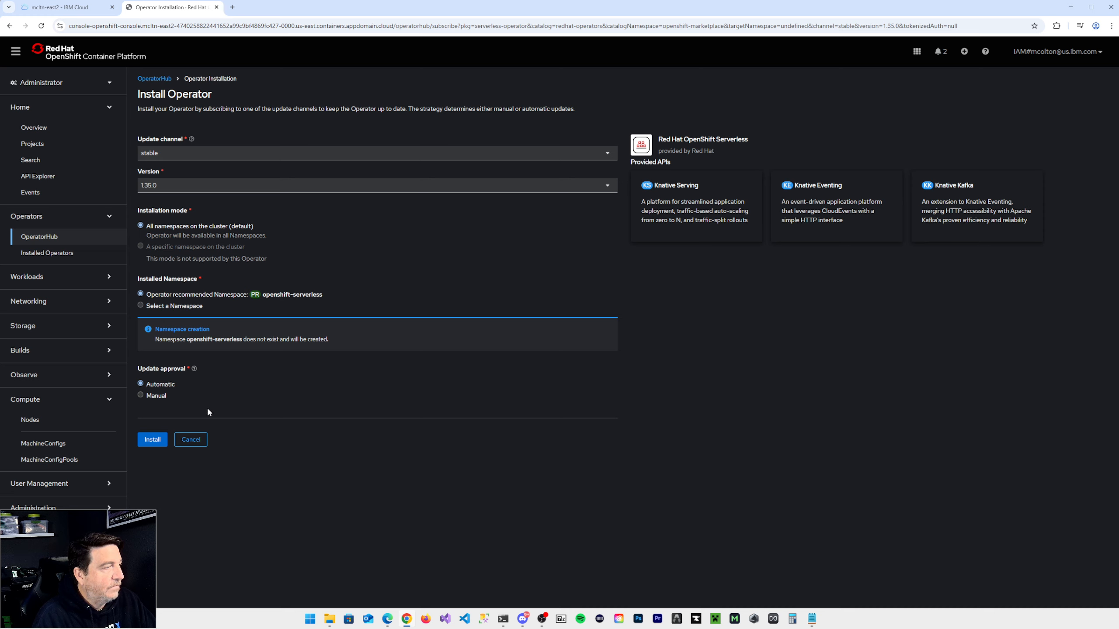
click(155, 440)
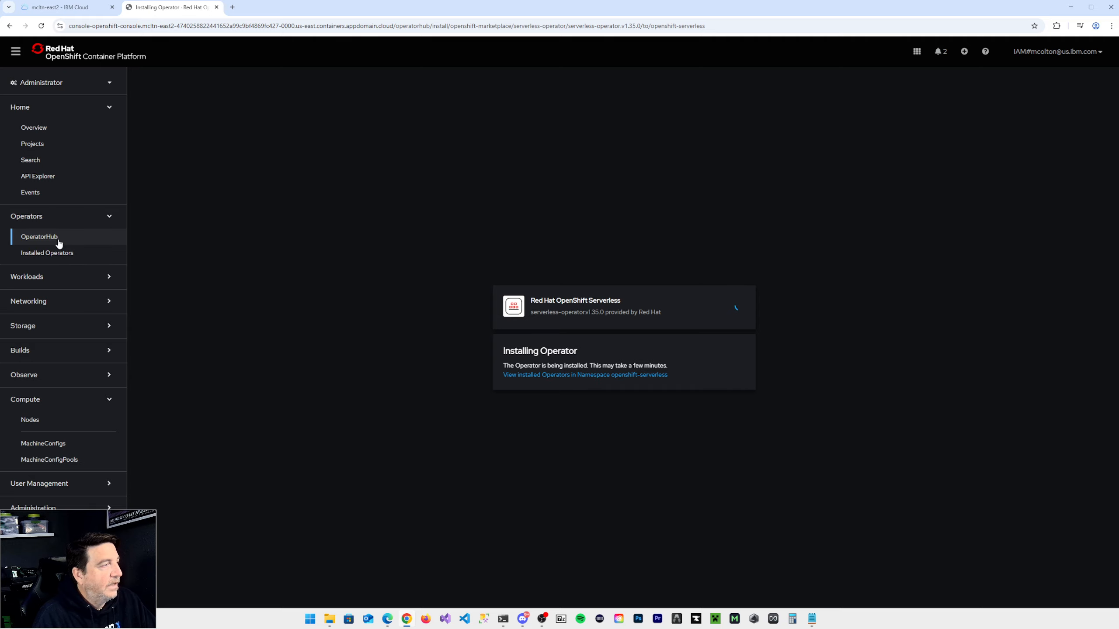
Step: Install Red Hat OpenShift Service Mesh 2 version 2.6.6-0 from OperatorHub into openshift-operators, and refresh the list of installed operators
click(39, 237)
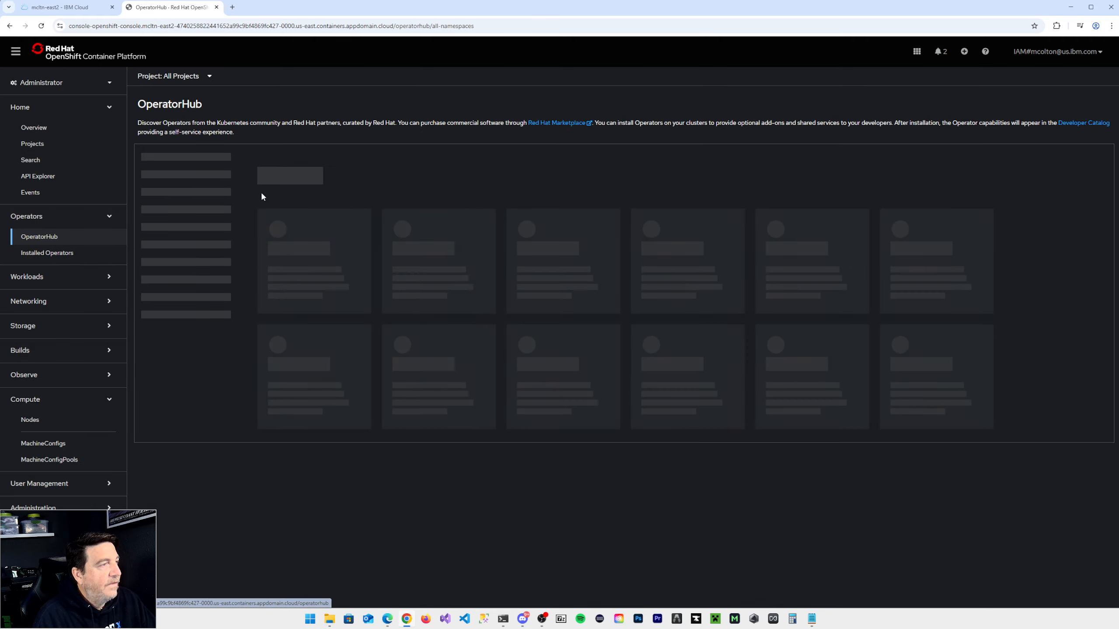
text(servicemesh)
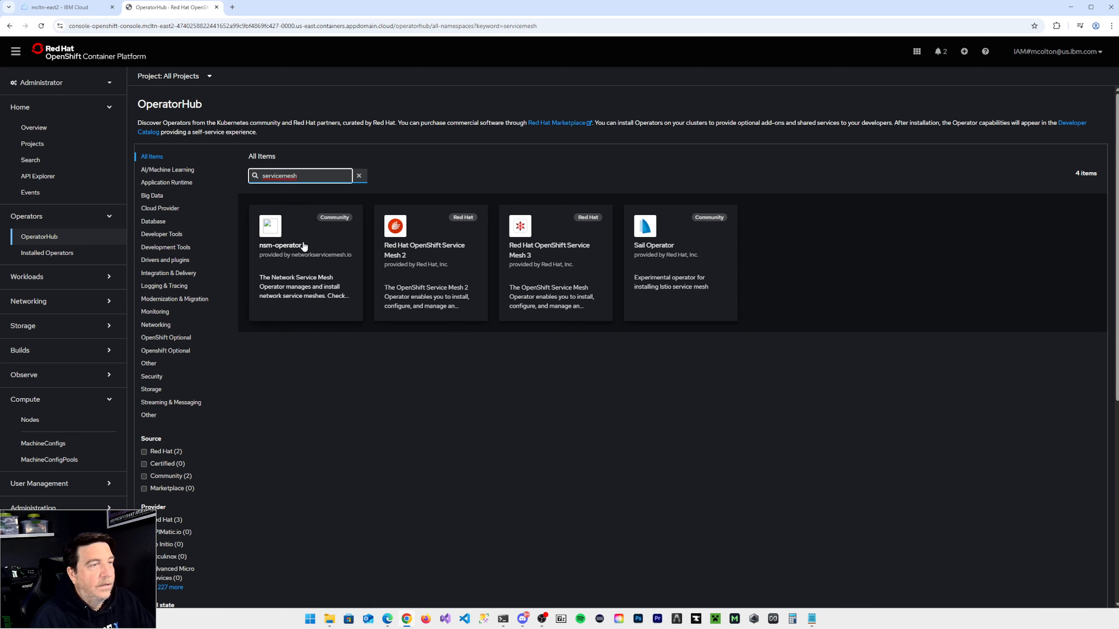
click(410, 250)
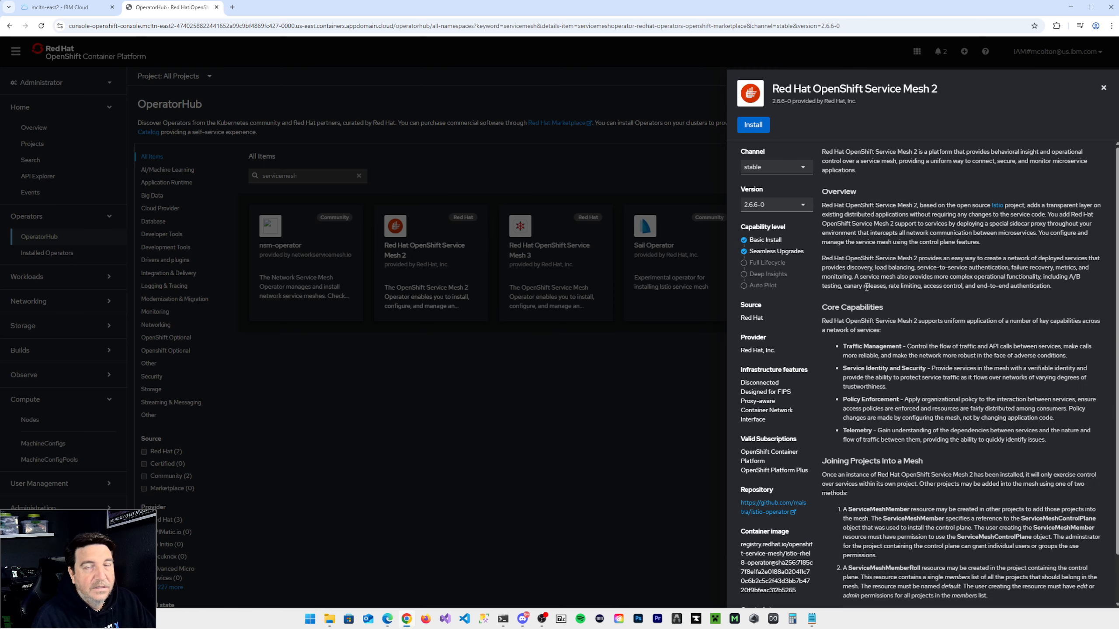
scroll(899, 287, down, 1)
scroll(860, 278, up, 1)
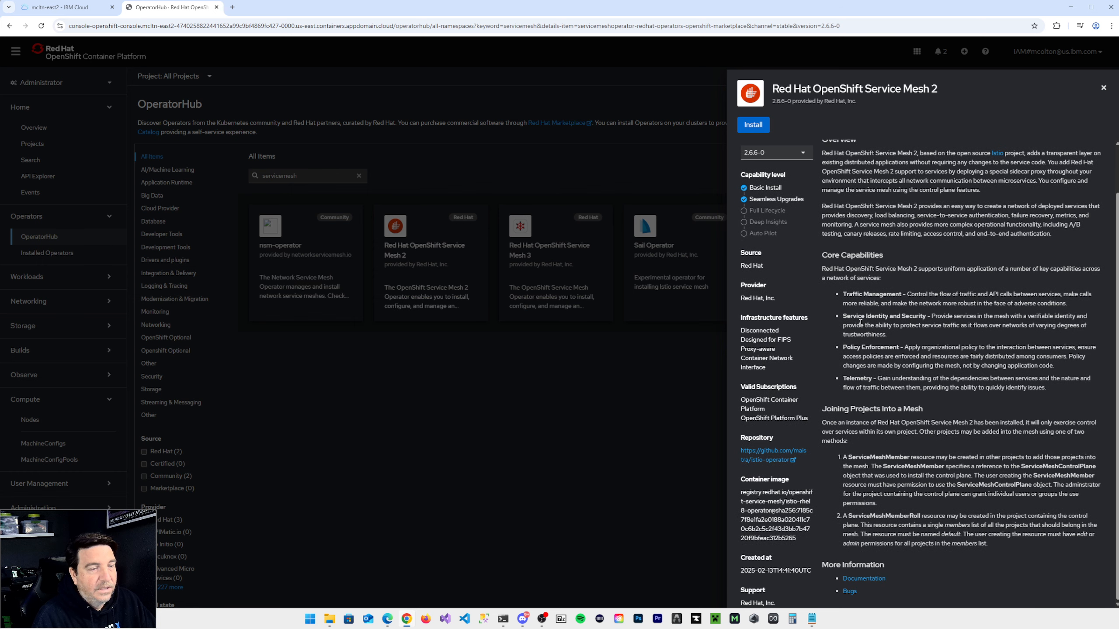
click(754, 125)
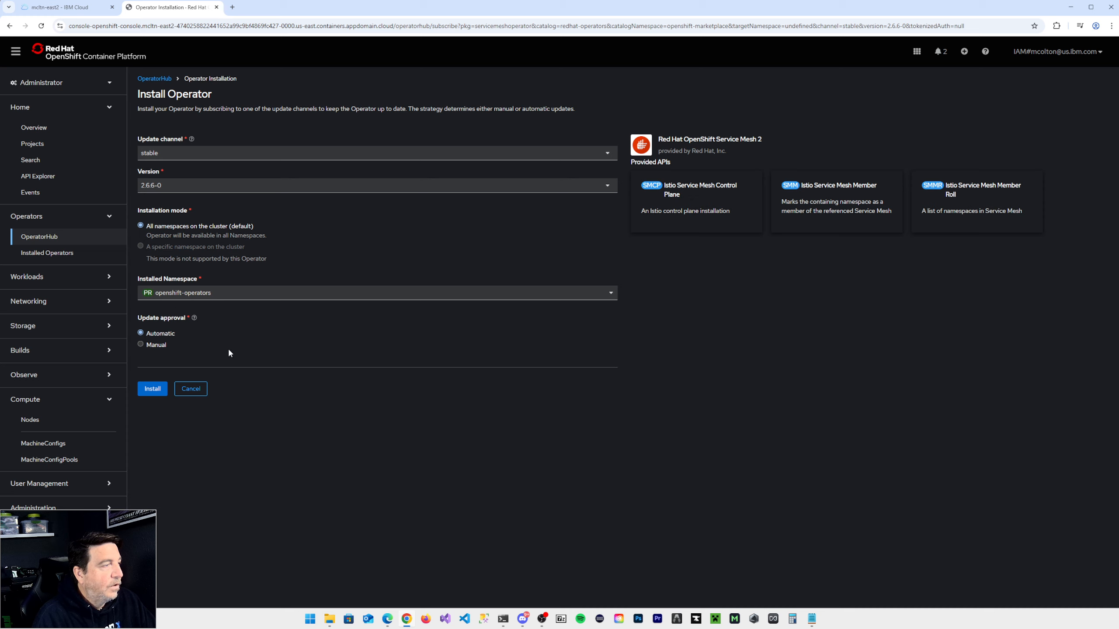
click(153, 389)
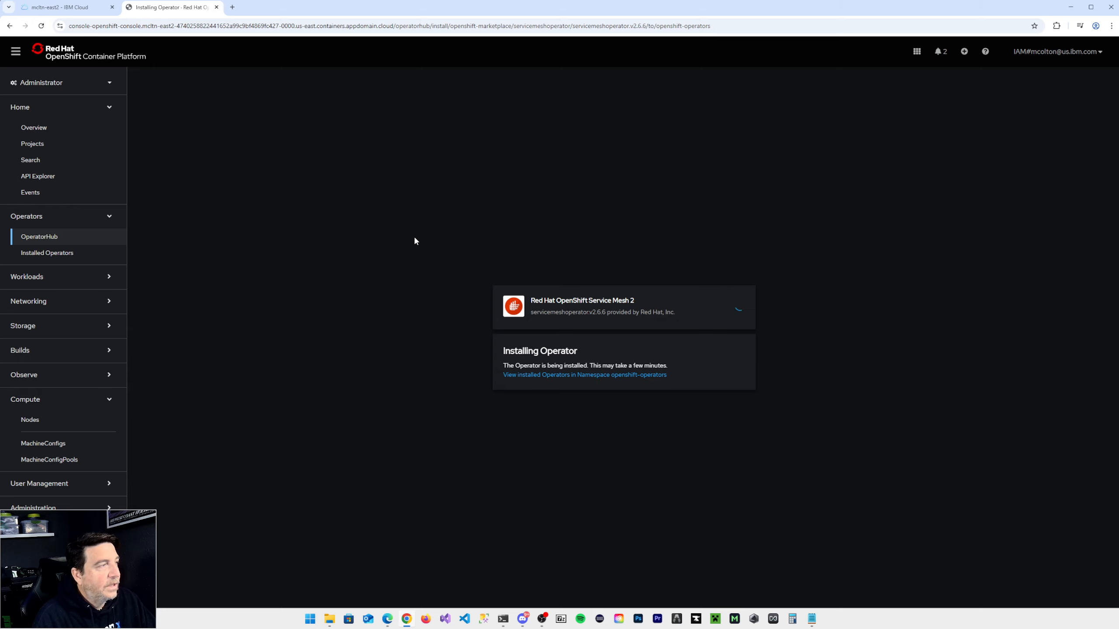
click(66, 253)
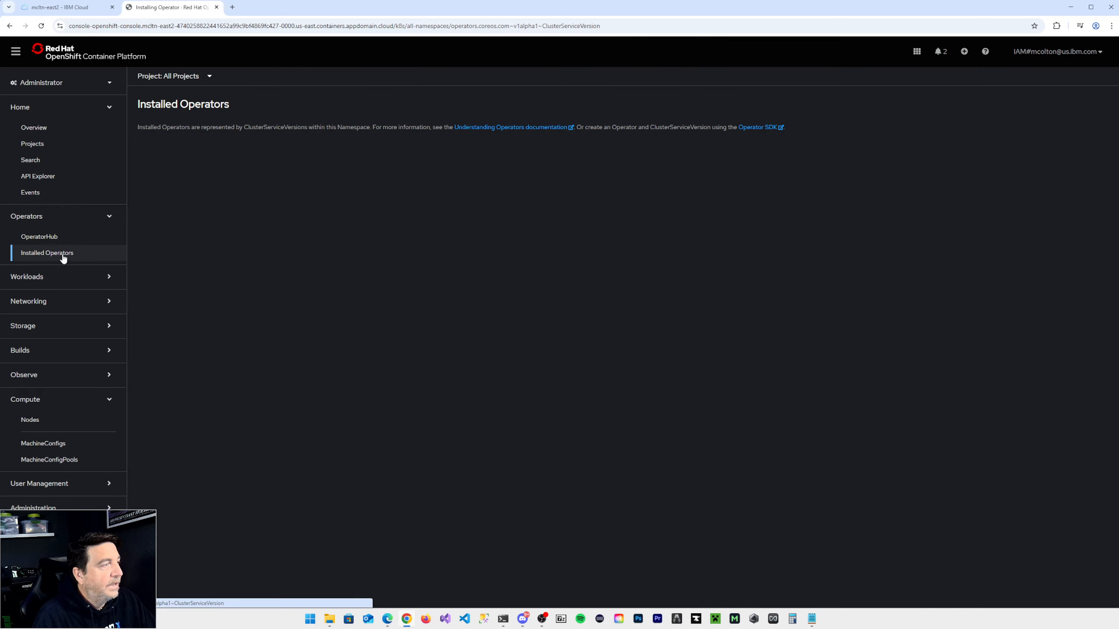
key(F5)
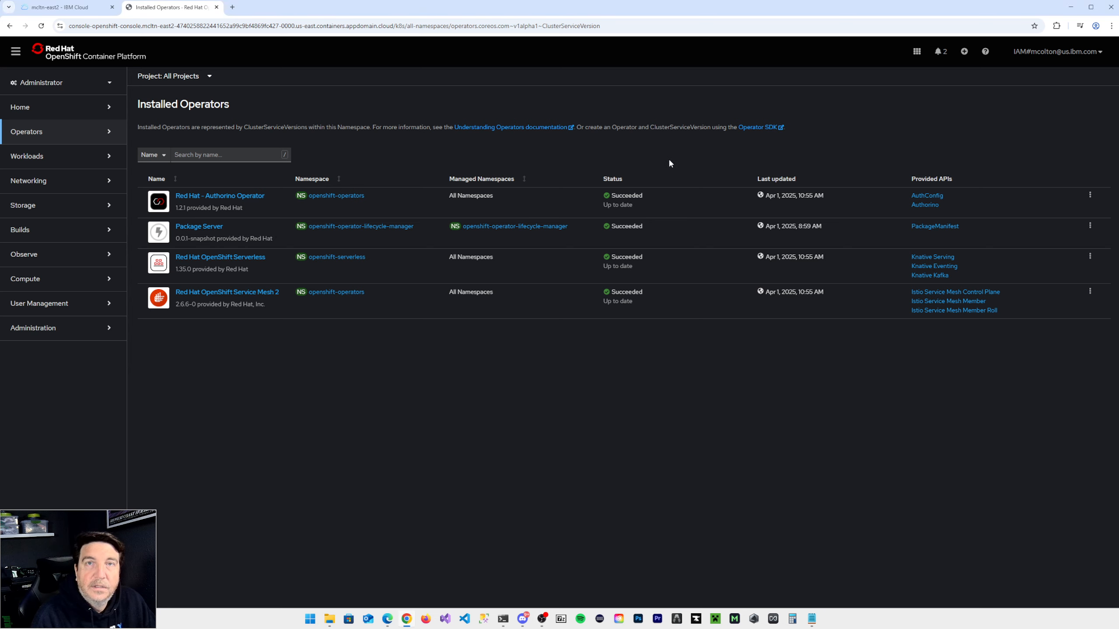
Step: Return to the IBM Cloud cluster overview and install the Red Hat OpenShift AI add-on, version 416, with its default capabilities and recommended operators
click(79, 7)
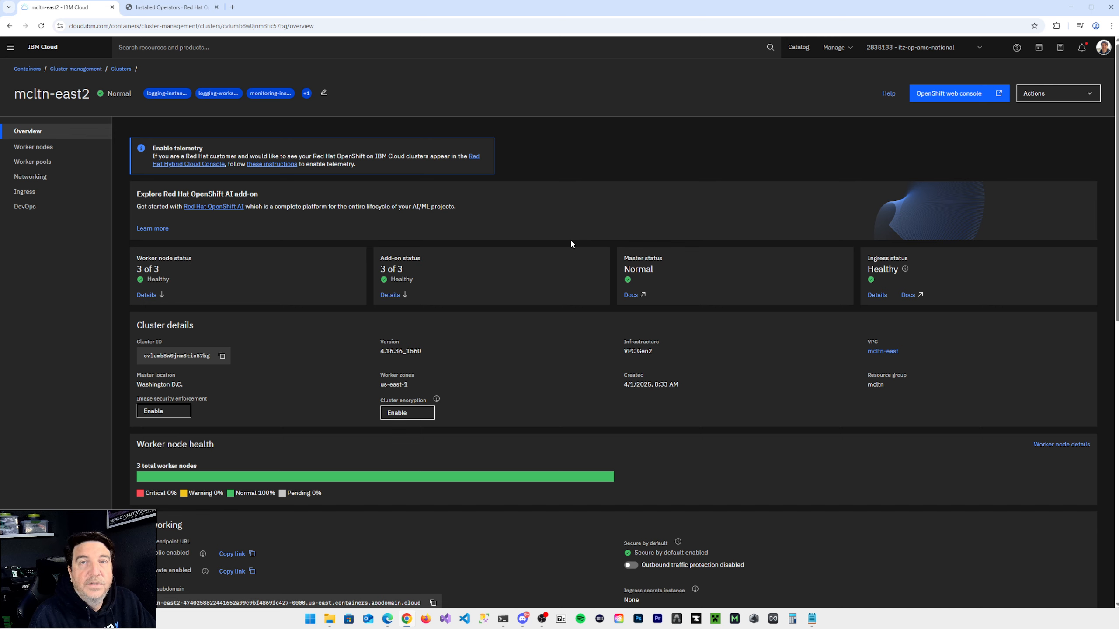
scroll(571, 242, down, 10)
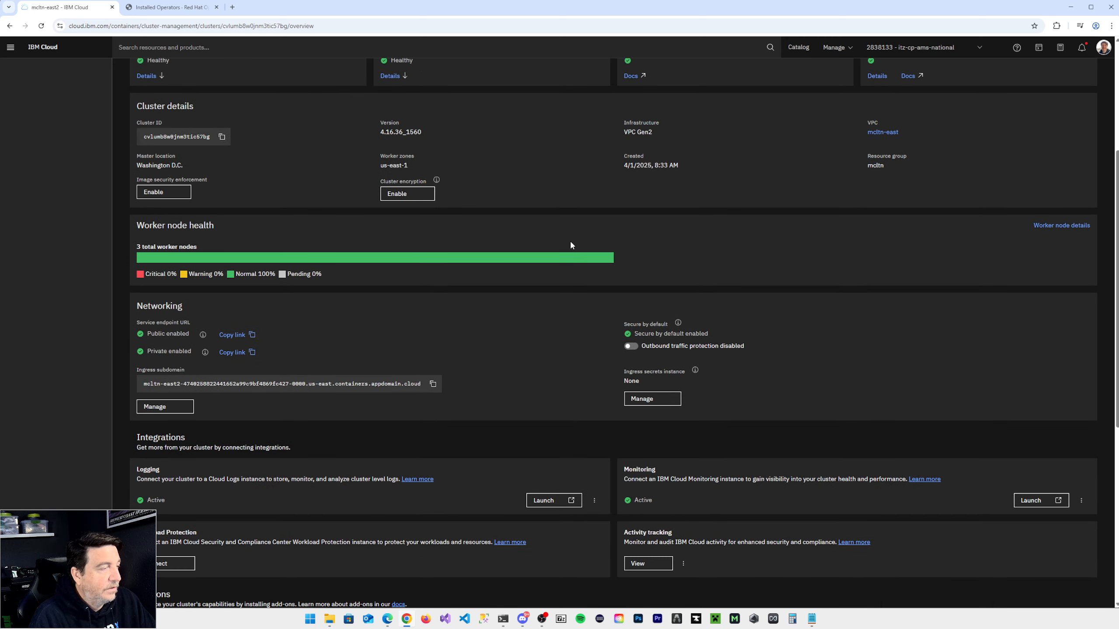
scroll(569, 246, down, 1)
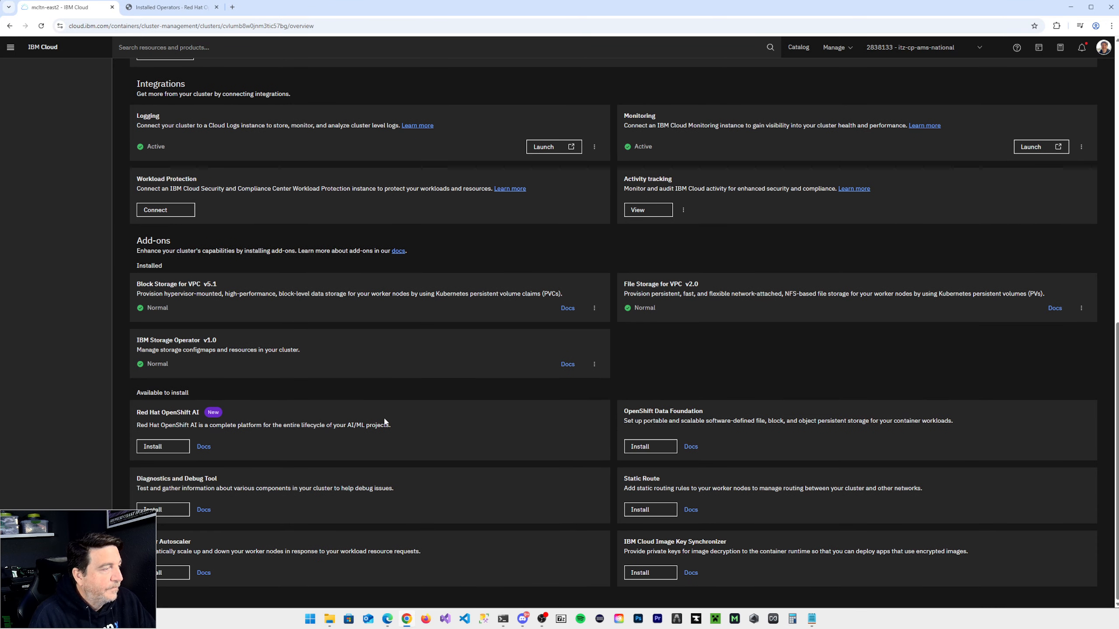
click(161, 447)
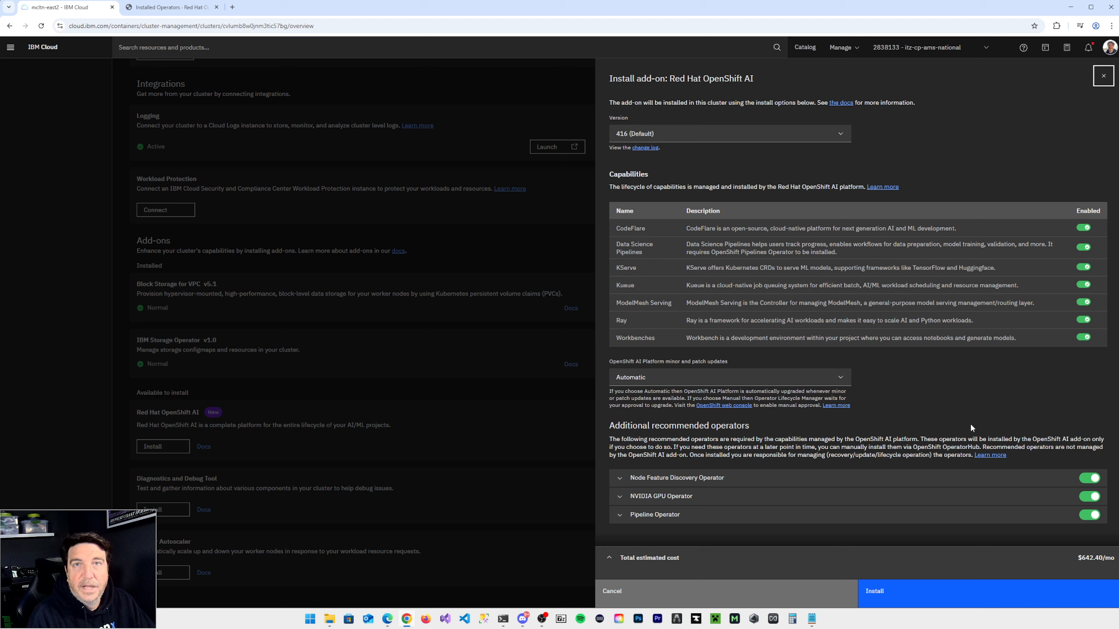
click(919, 594)
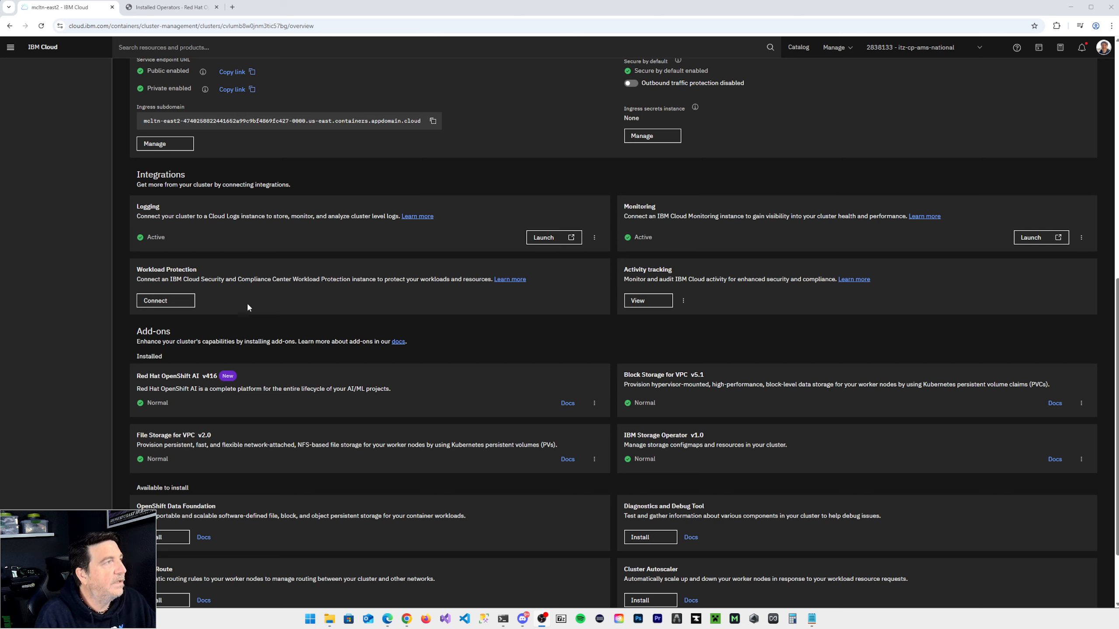
Step: Switch to the OpenShift web console to check the installed operators, and open the cluster overview
click(172, 7)
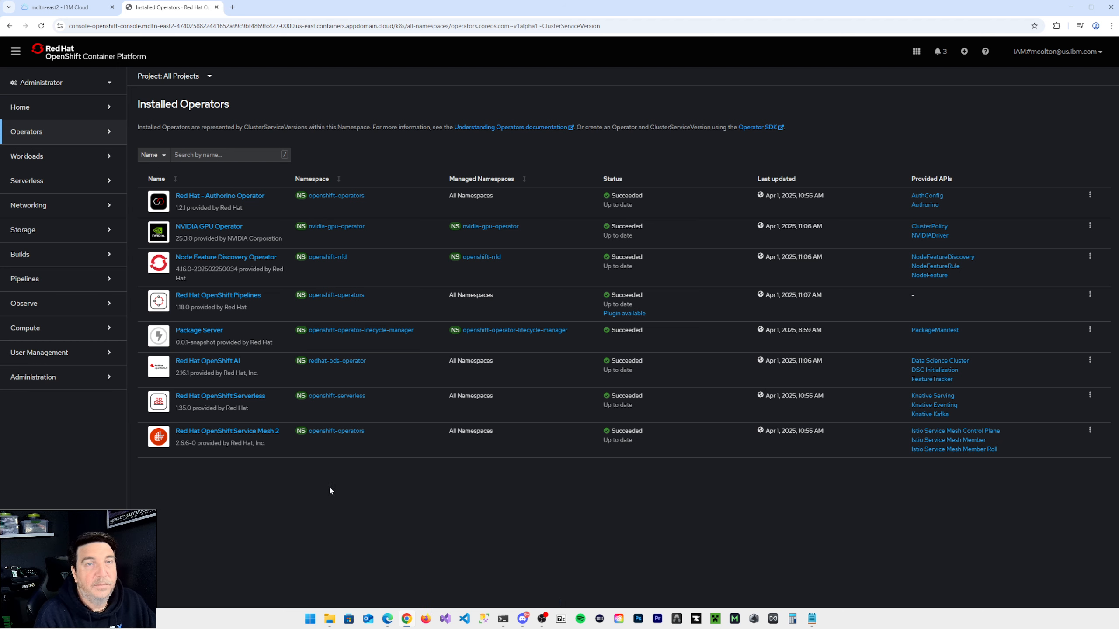
click(27, 108)
click(41, 126)
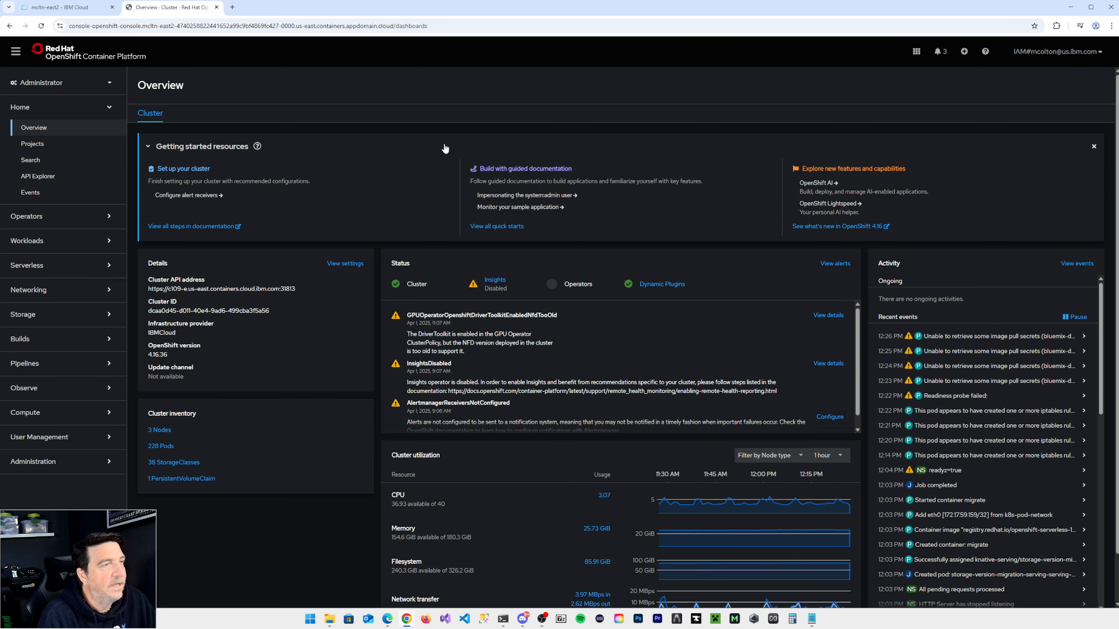
Step: Open the Red Hat OpenShift AI dashboard from the cluster console and log in with OpenShift
click(916, 51)
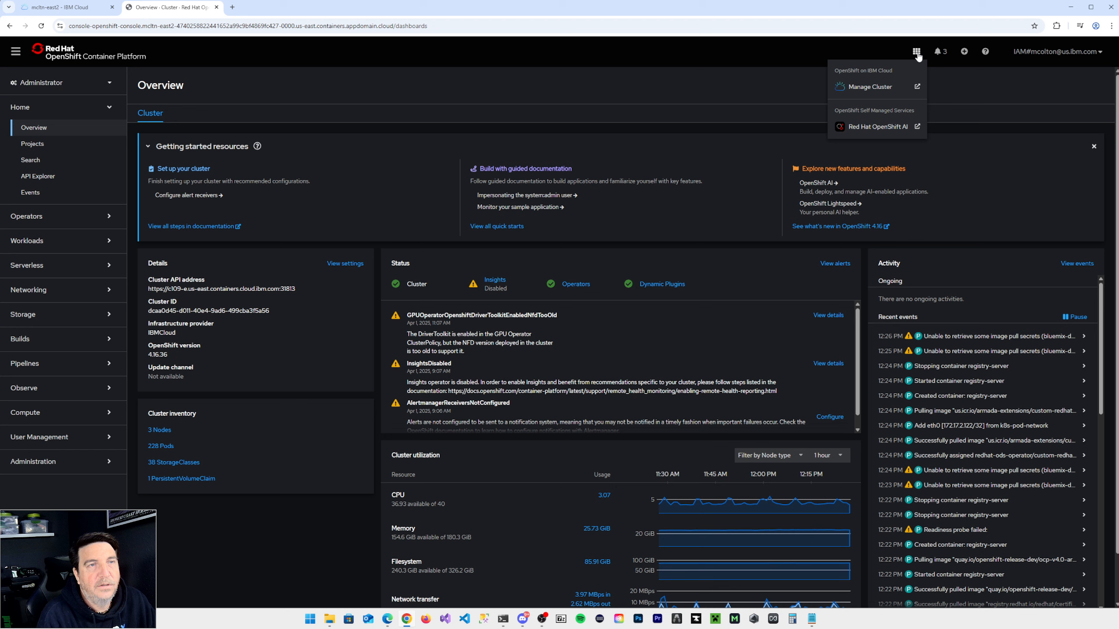
click(882, 128)
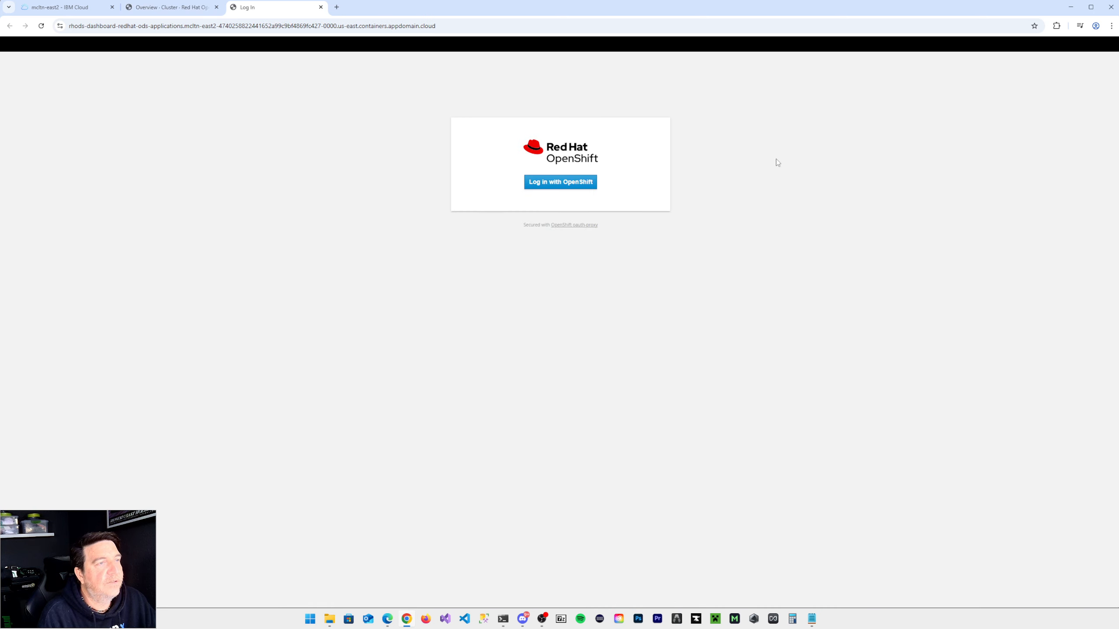
click(553, 193)
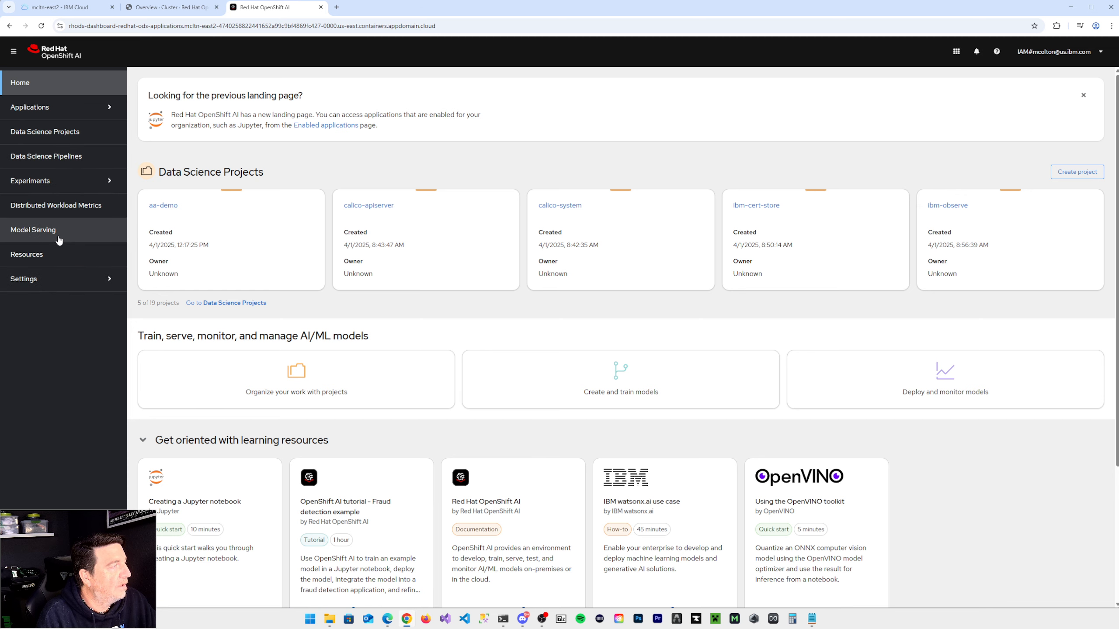
Step: Review the OpenShift AI cluster settings, the serving runtimes and the deployed models page
click(57, 280)
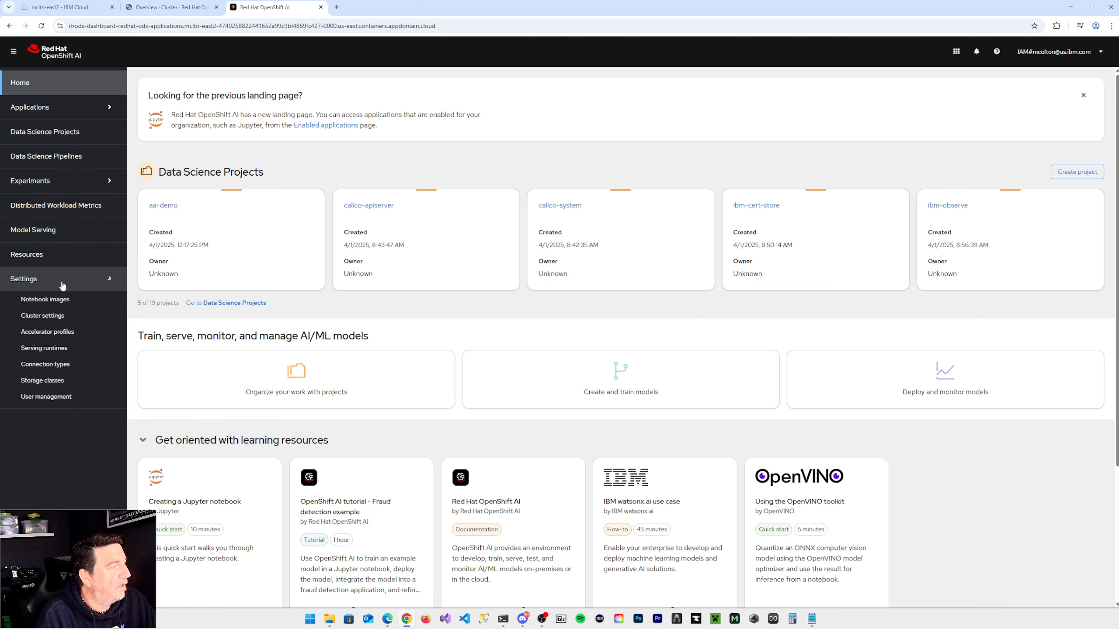
click(58, 317)
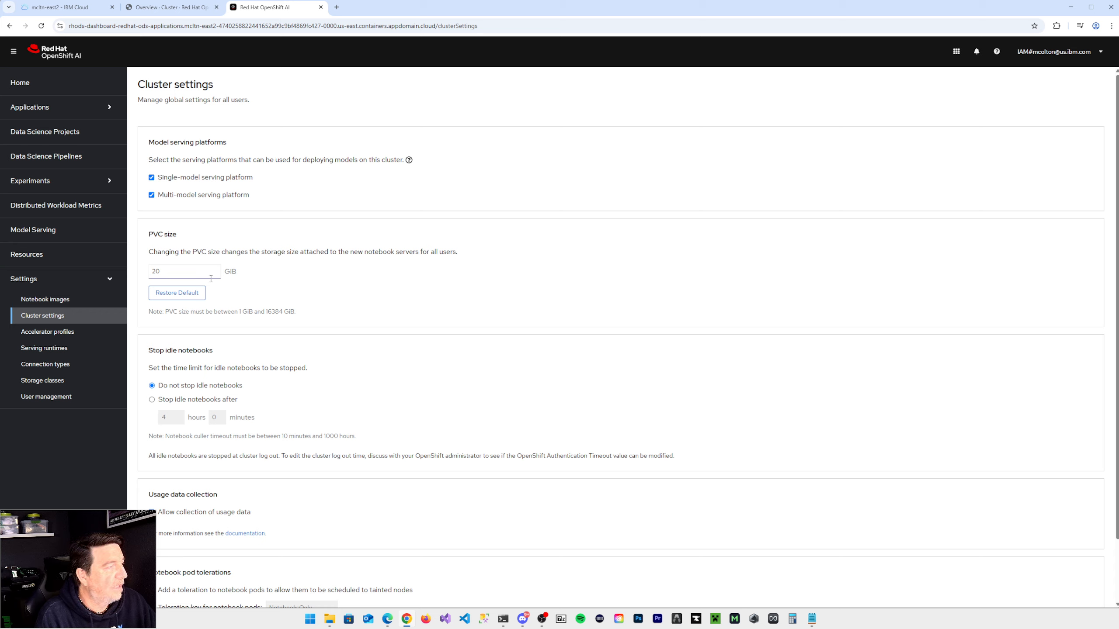
click(42, 351)
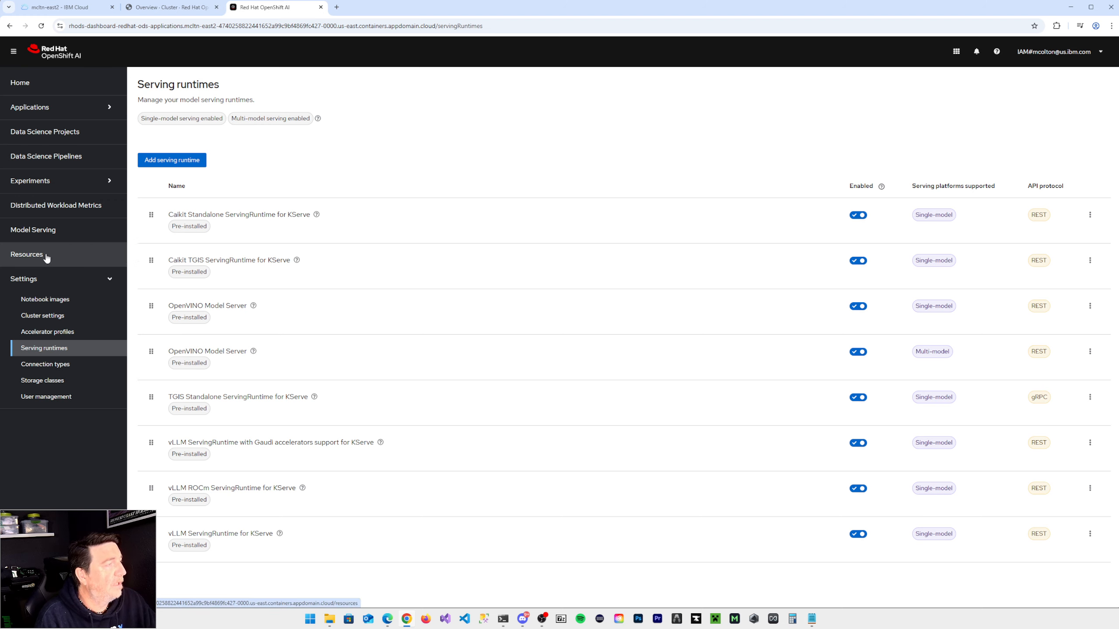
click(46, 232)
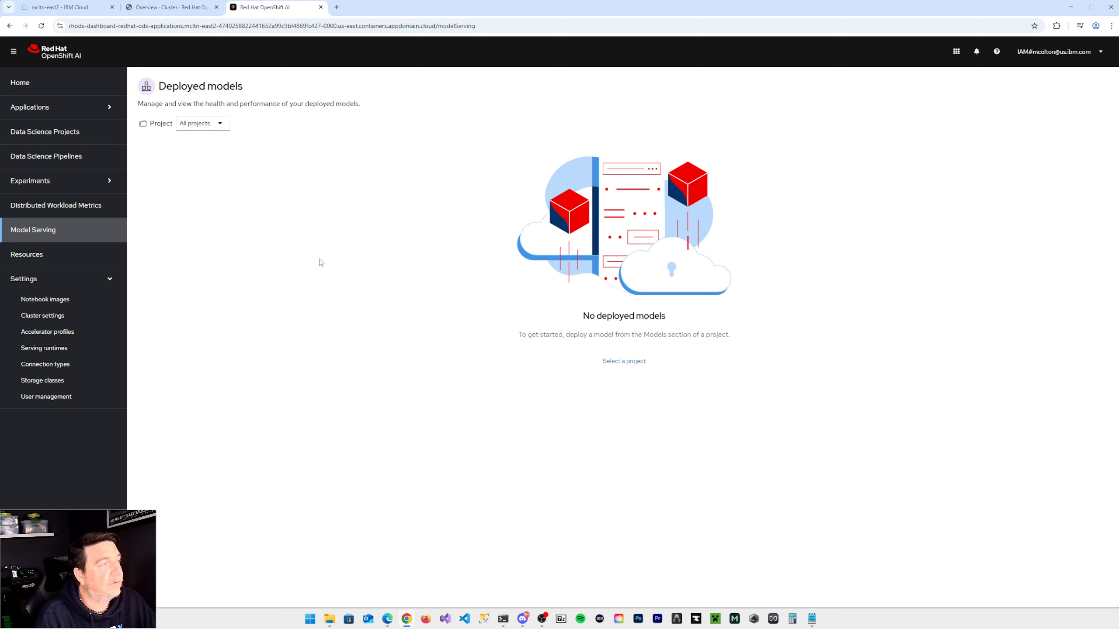
Step: Open the aa-demo data science project and start creating a workbench in it
click(63, 135)
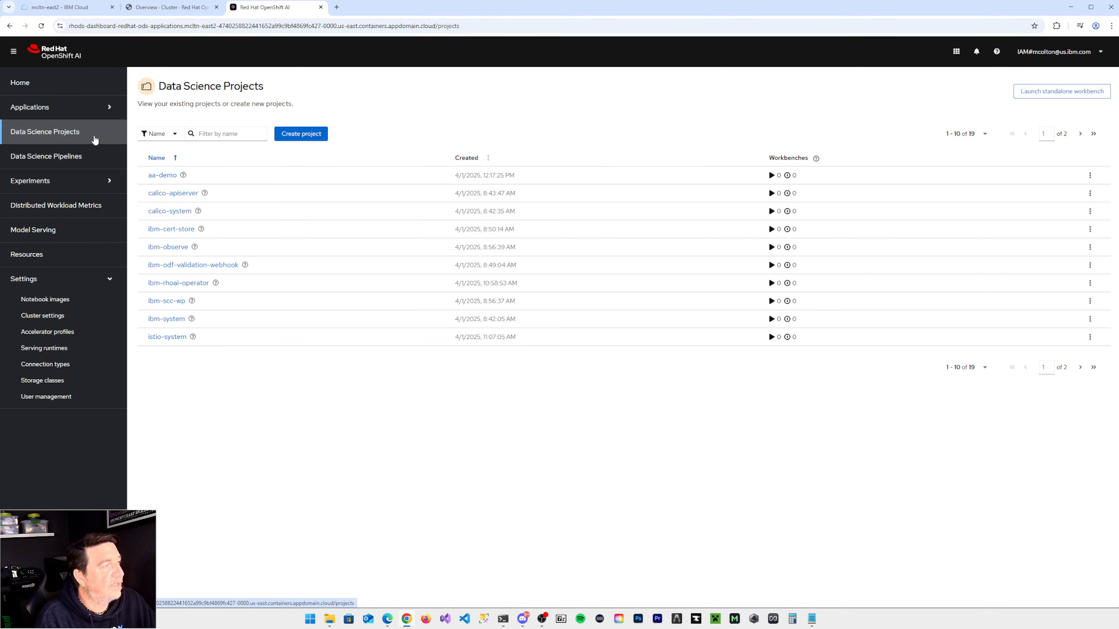
click(161, 175)
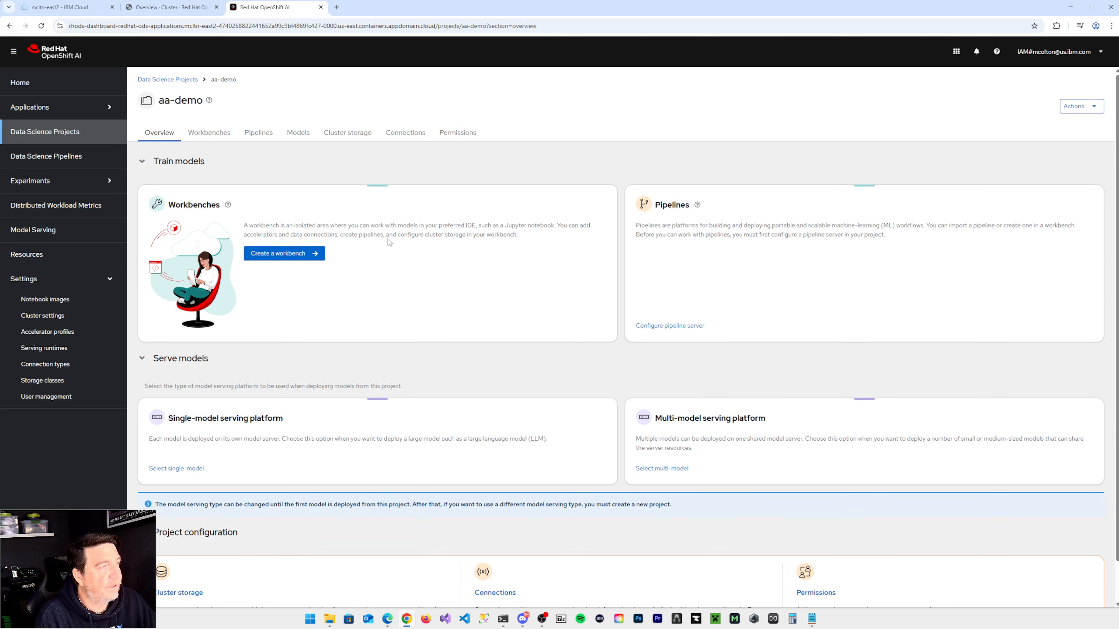
click(209, 134)
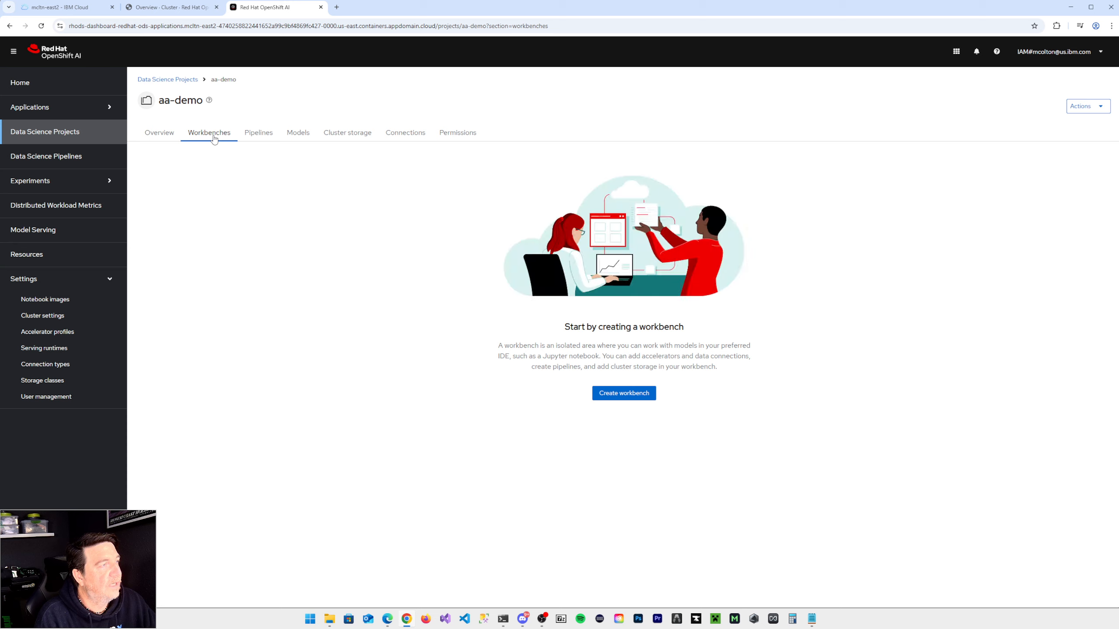
click(627, 396)
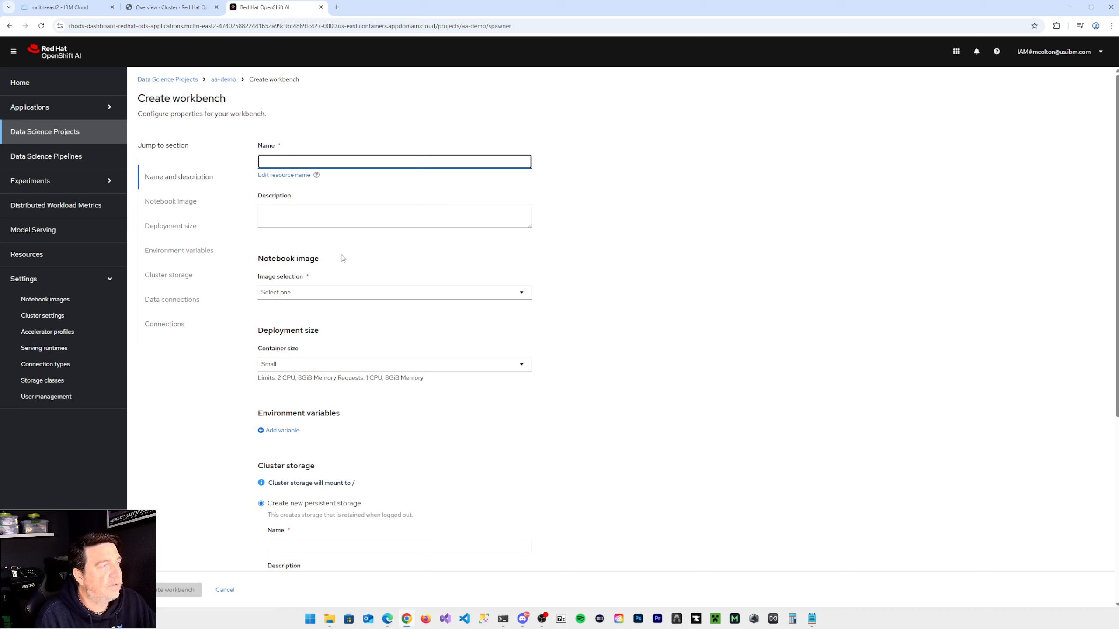
Step: Look through the available notebook images and choose Standard Data Science for the workbench
click(335, 292)
scroll(313, 367, down, 1)
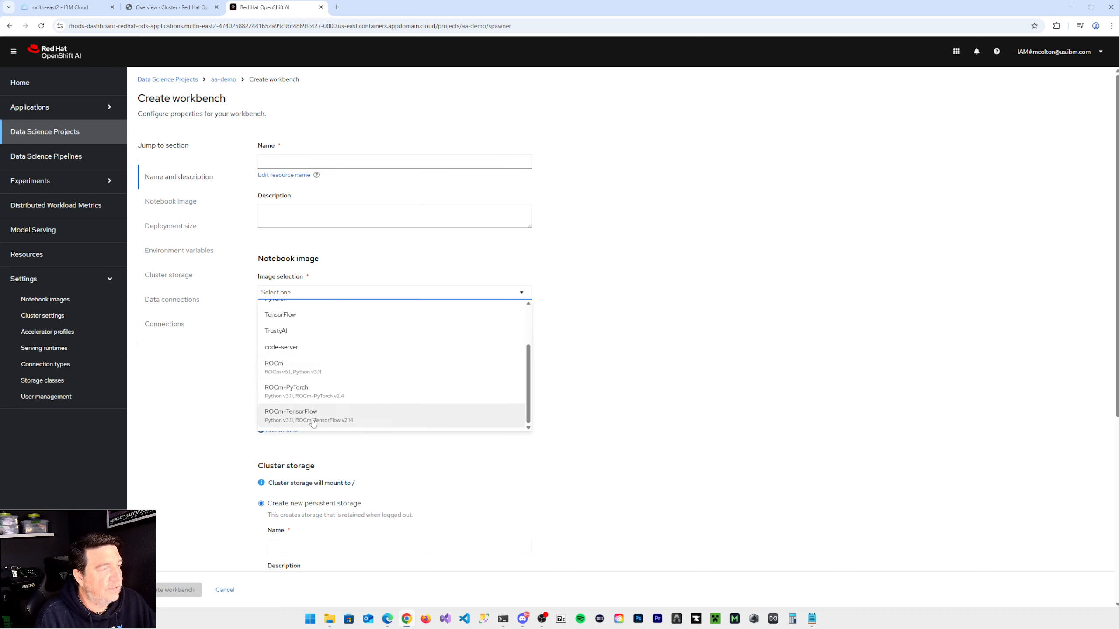
scroll(311, 373, up, 2)
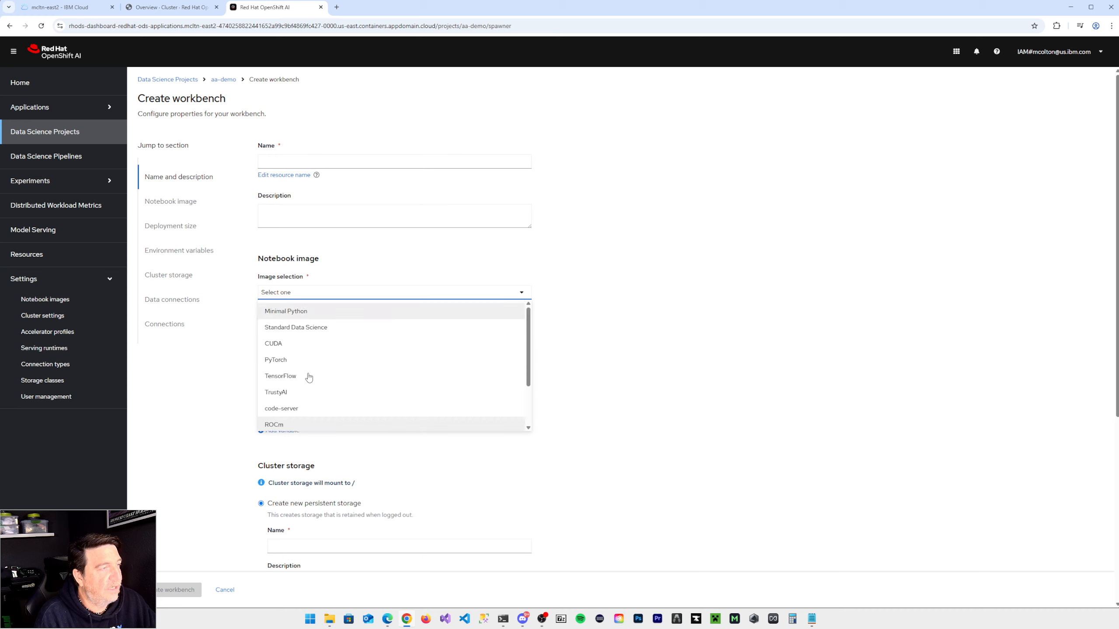
click(310, 328)
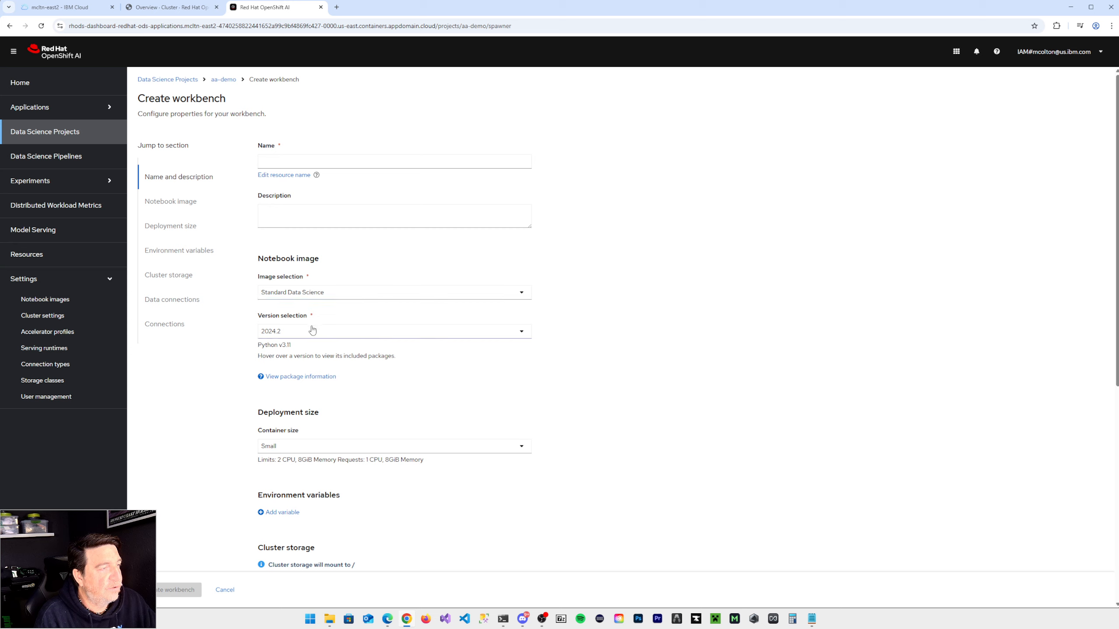
Step: Select the Small container size for the workbench and review its cluster storage and connections options
scroll(411, 404, down, 3)
click(351, 321)
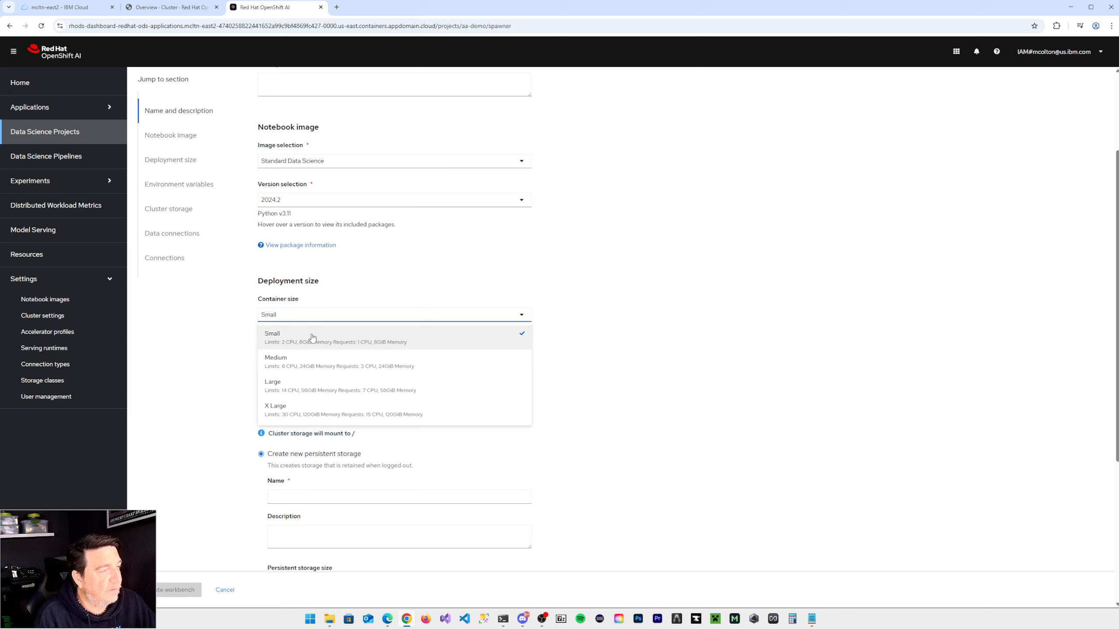
click(312, 337)
scroll(441, 482, down, 2)
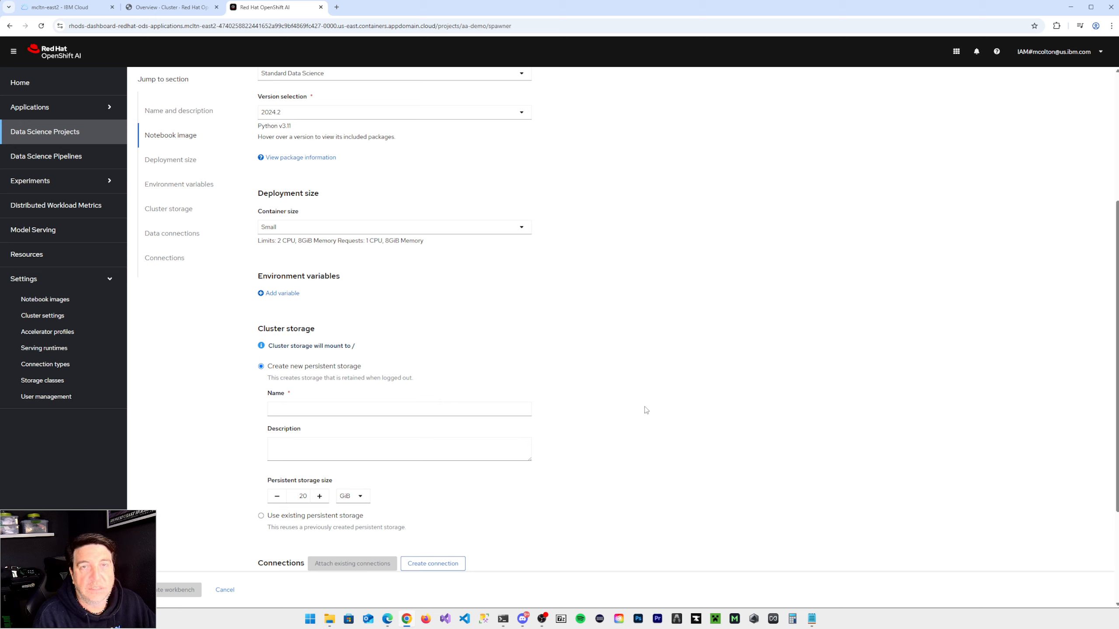
scroll(584, 421, down, 1)
scroll(584, 421, down, 2)
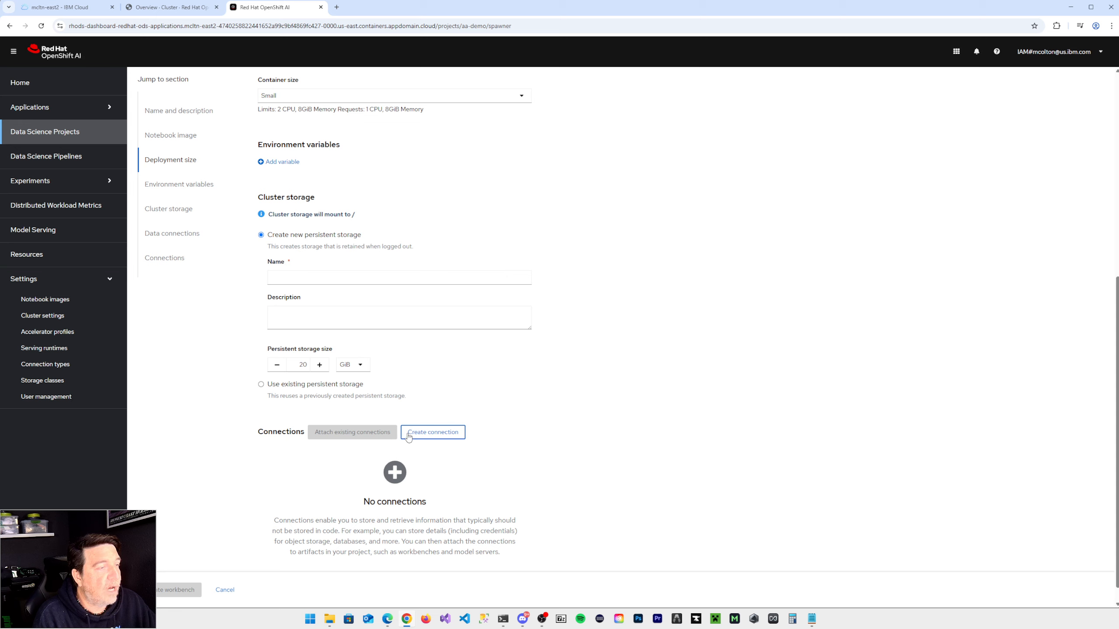
scroll(481, 475, up, 8)
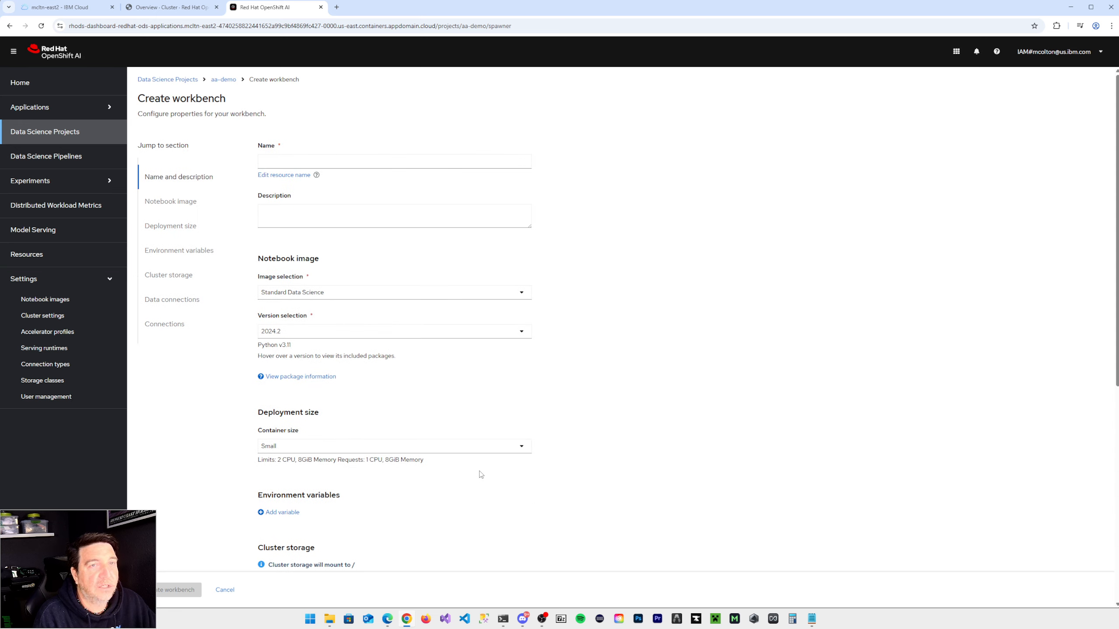